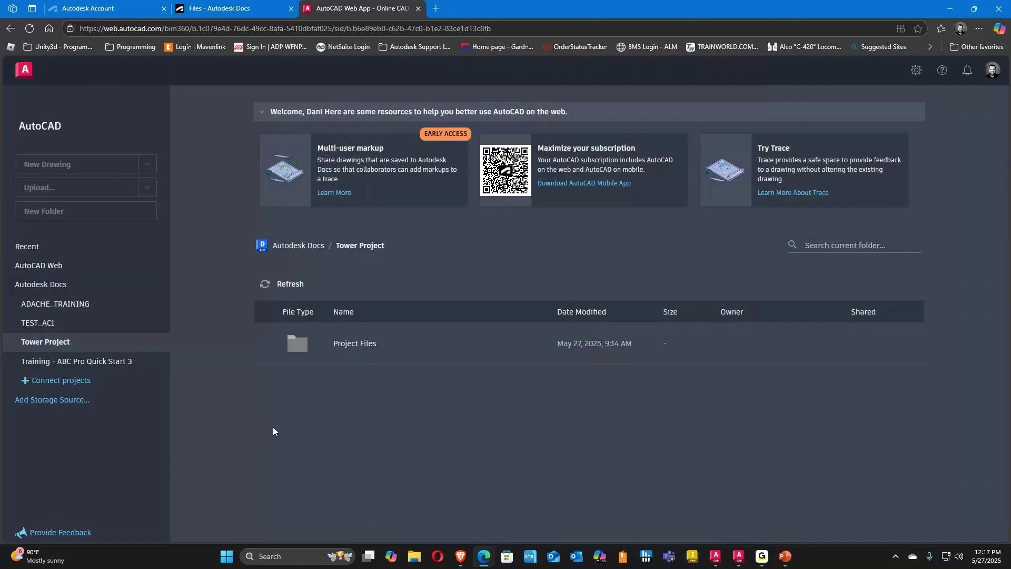
Step: Open Tower Project's Project Support Files and show its Fonts category
{"action": "left_click", "coordinate": [148, 344]}
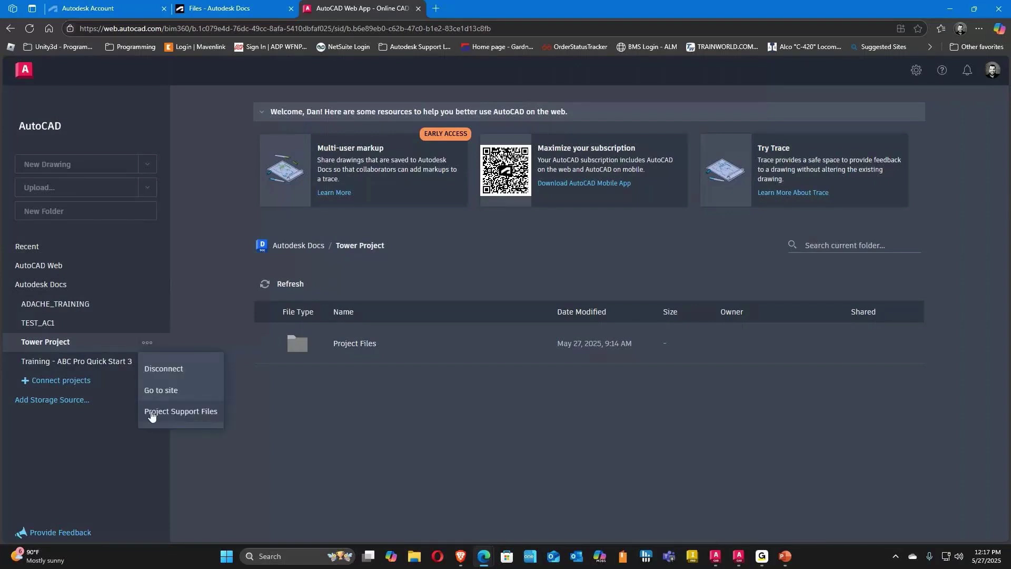
{"action": "left_click", "coordinate": [164, 413]}
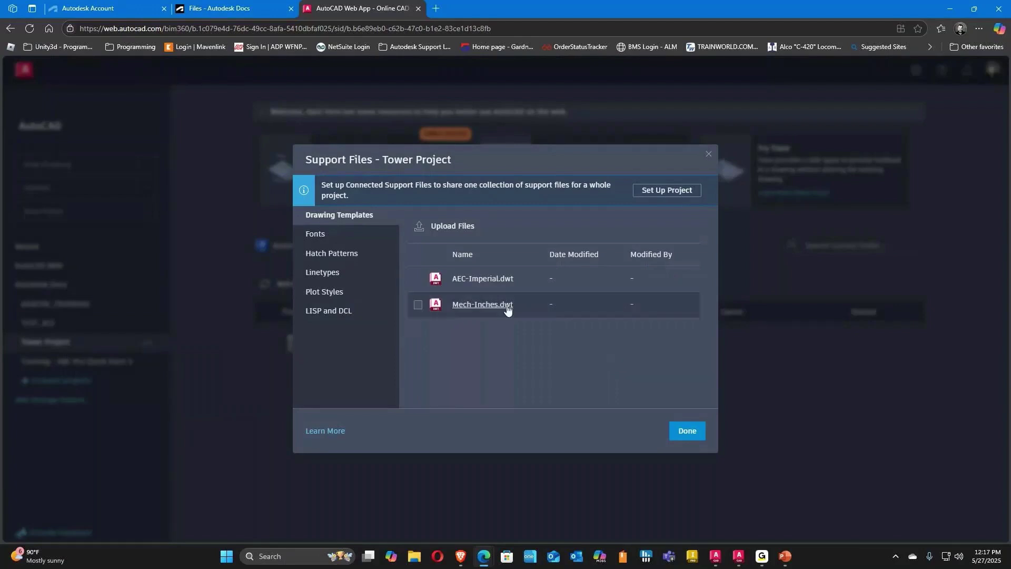
{"action": "left_click", "coordinate": [356, 239]}
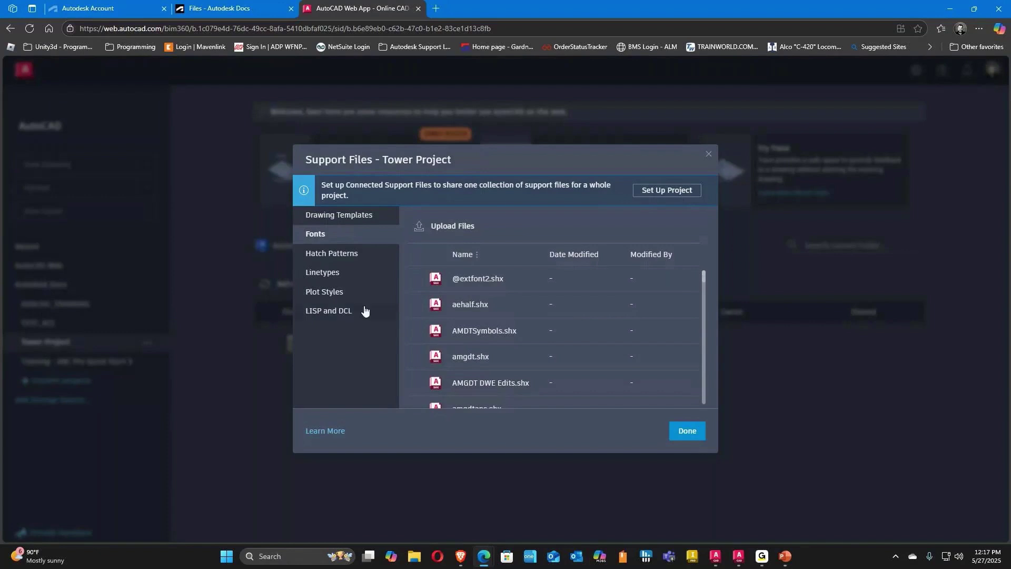
Step: Upload acad.pat from the AutoCAD Support folder into the project's Hatch Patterns
{"action": "left_click", "coordinate": [341, 256]}
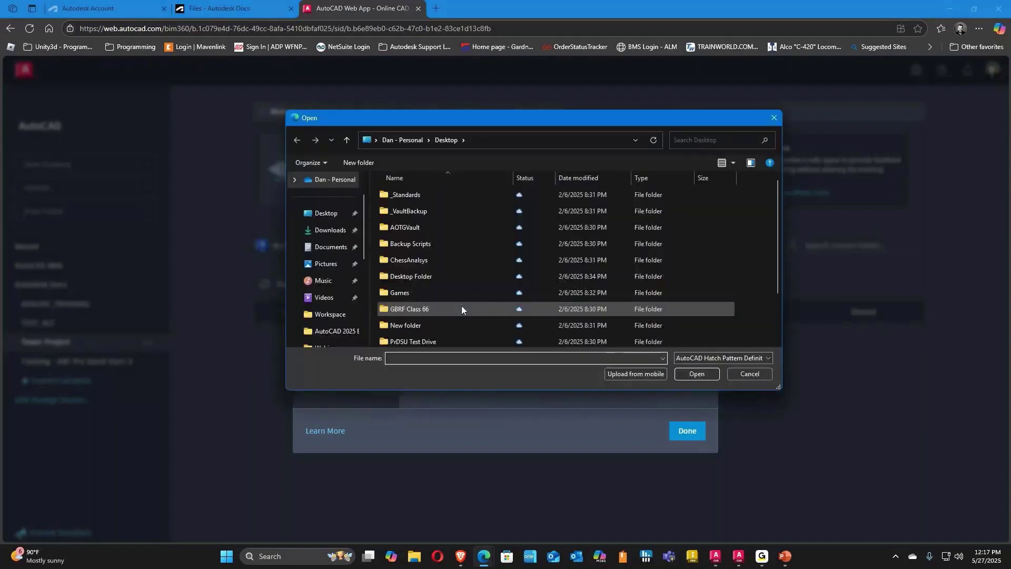
{"action": "scroll", "coordinate": [476, 318], "scroll_direction": "down", "scroll_amount": 3}
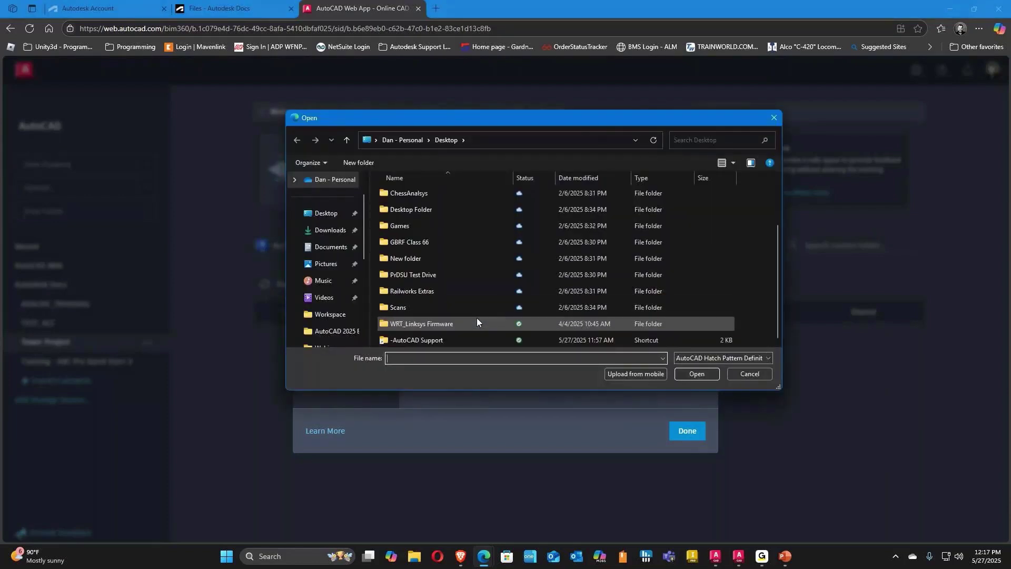
{"action": "double_click", "coordinate": [425, 340]}
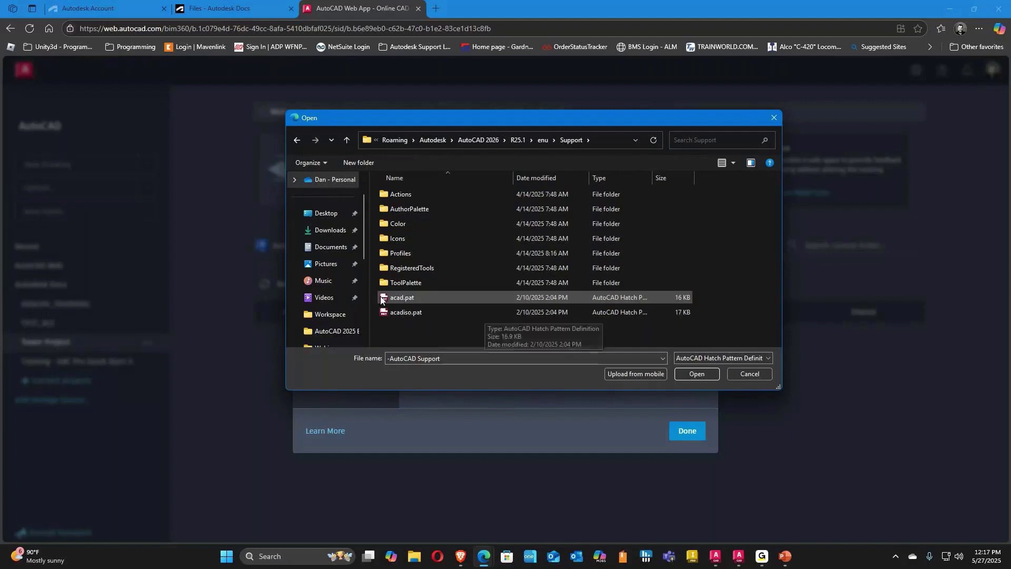
{"action": "left_click", "coordinate": [405, 298]}
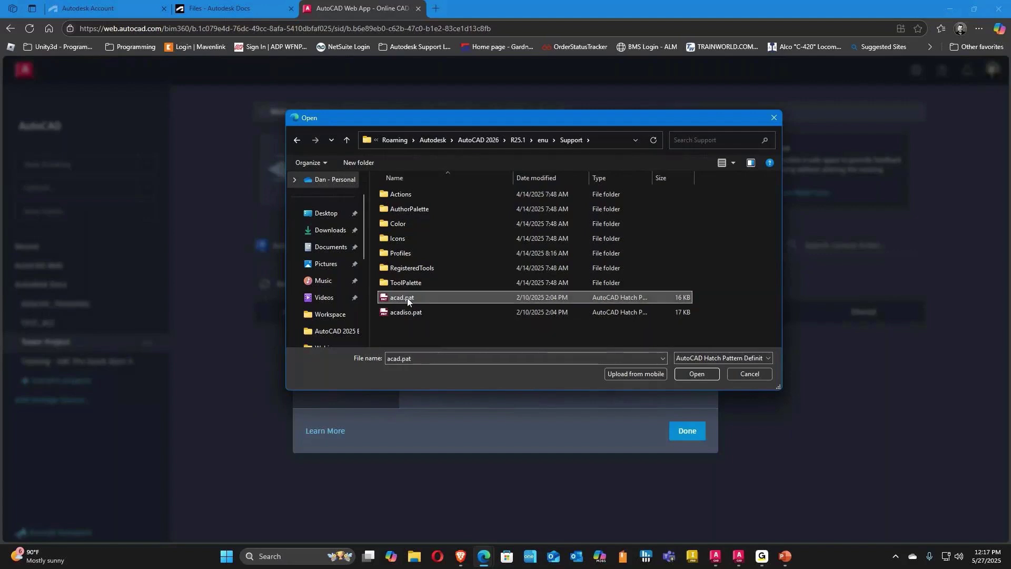
{"action": "left_click", "coordinate": [704, 376]}
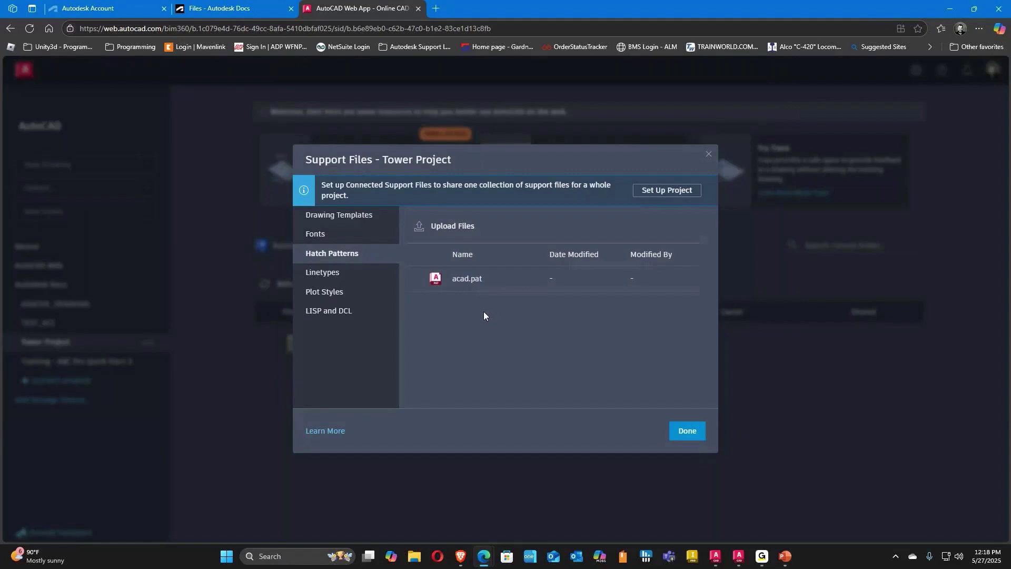
Step: Browse the Linetypes and Plot Styles categories, then close the Support Files dialog
{"action": "left_click", "coordinate": [321, 275]}
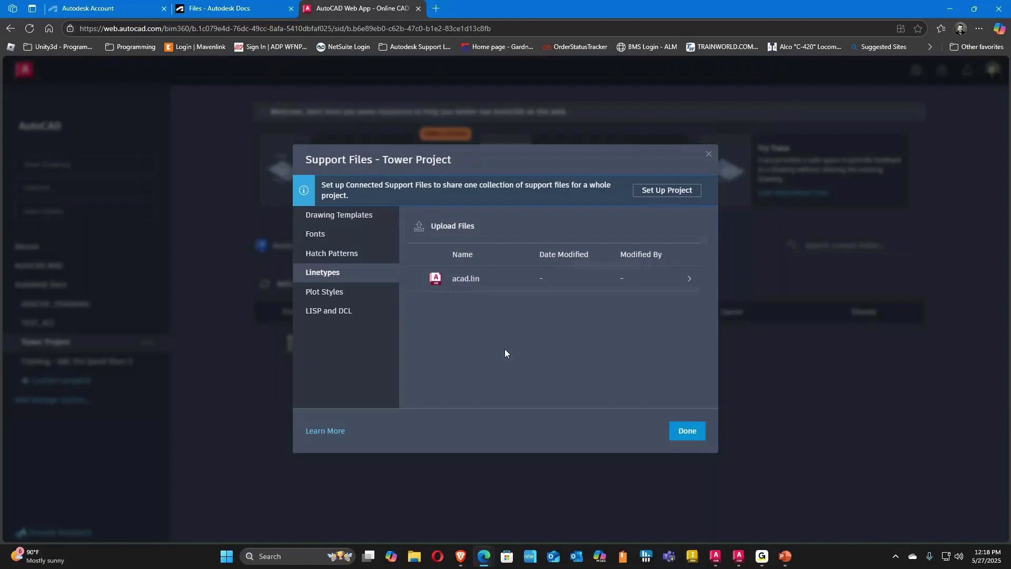
{"action": "left_click", "coordinate": [334, 295]}
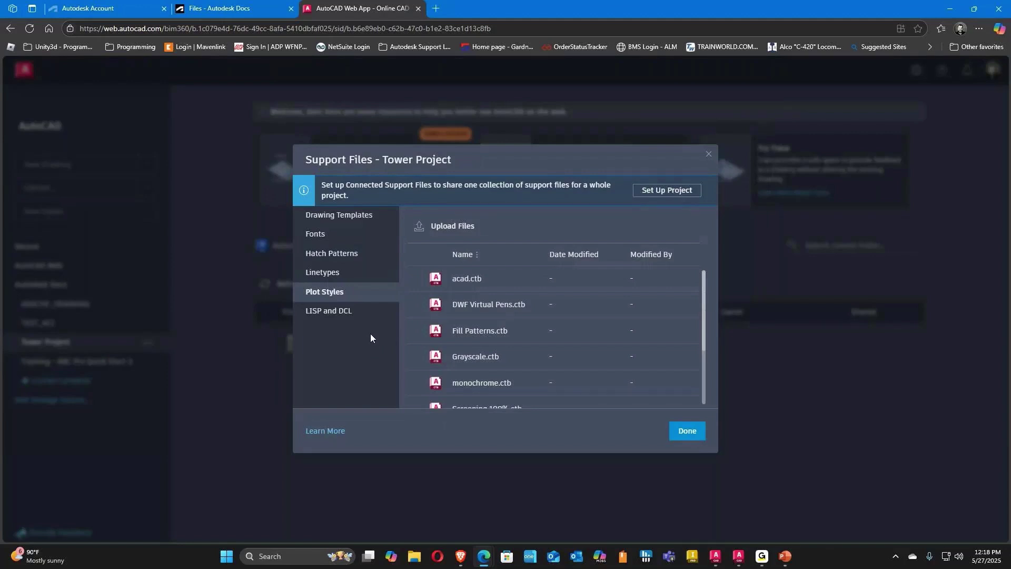
{"action": "left_click", "coordinate": [709, 155]}
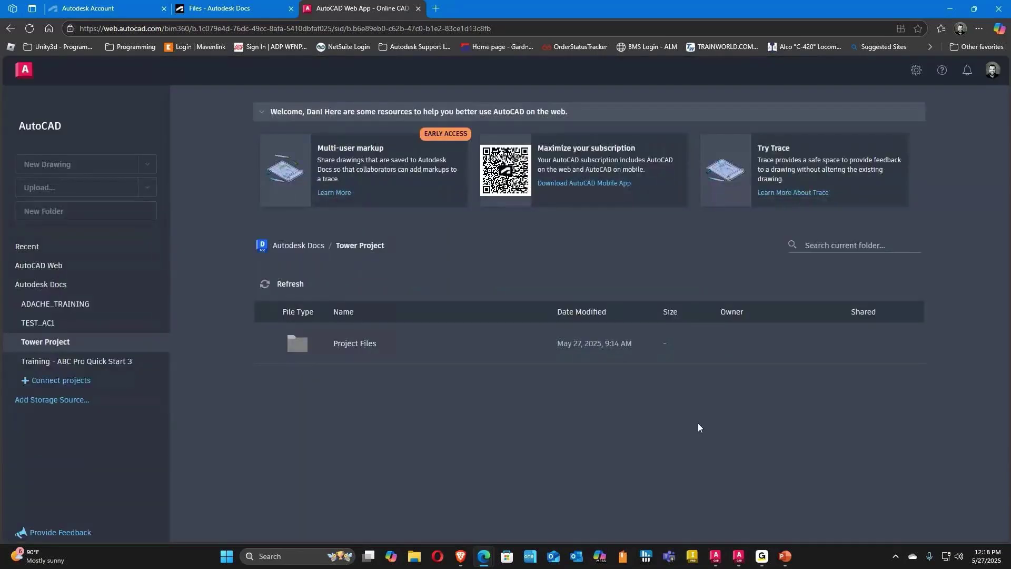
Step: Bring up Tower Project Plan in AutoCAD 2026 and check the Options dialog via OP
{"action": "left_click", "coordinate": [717, 559]}
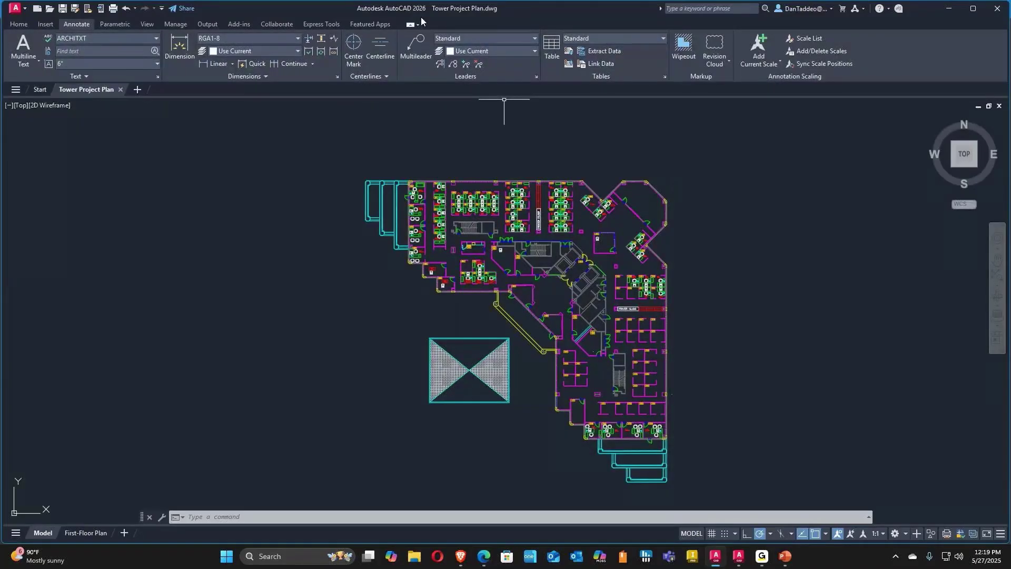
{"action": "type", "text": "OP"}
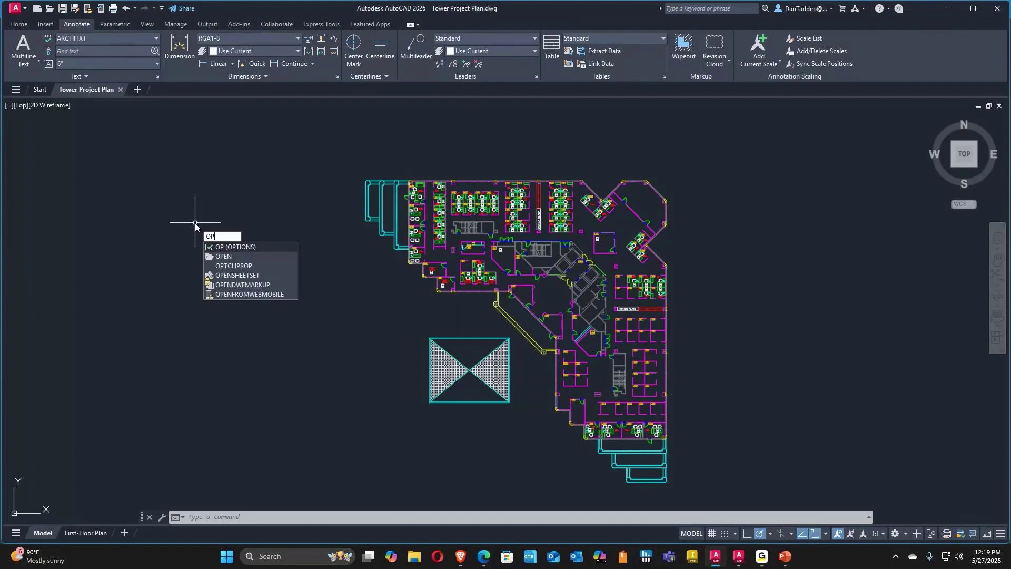
{"action": "key", "text": "Return"}
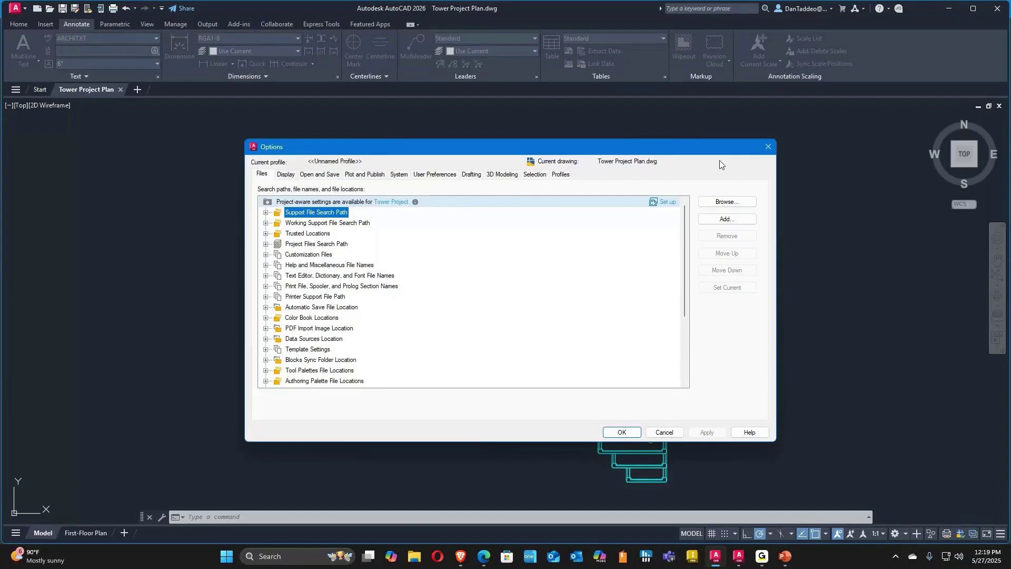
{"action": "left_click", "coordinate": [767, 147]}
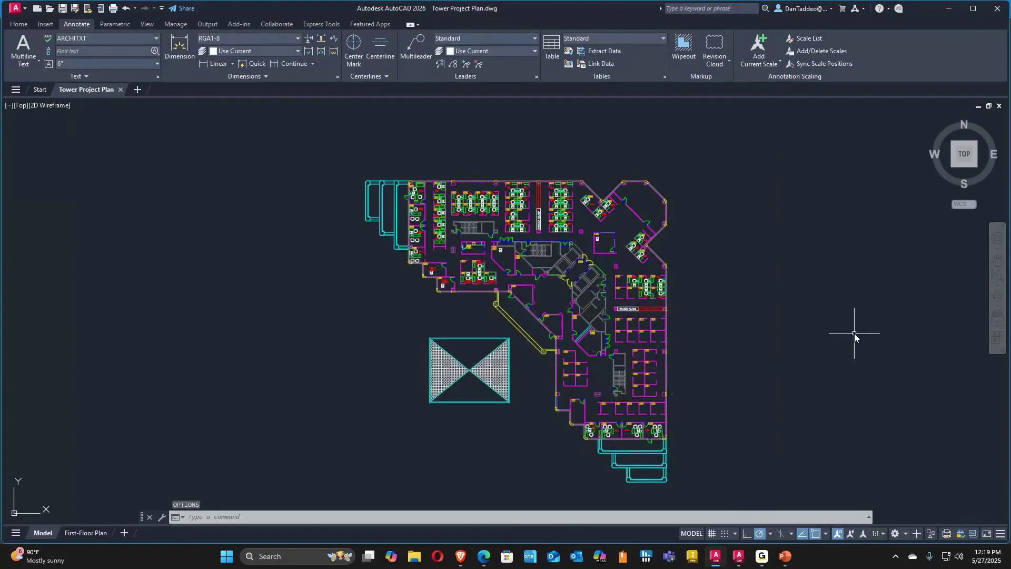
{"action": "left_click", "coordinate": [895, 556]}
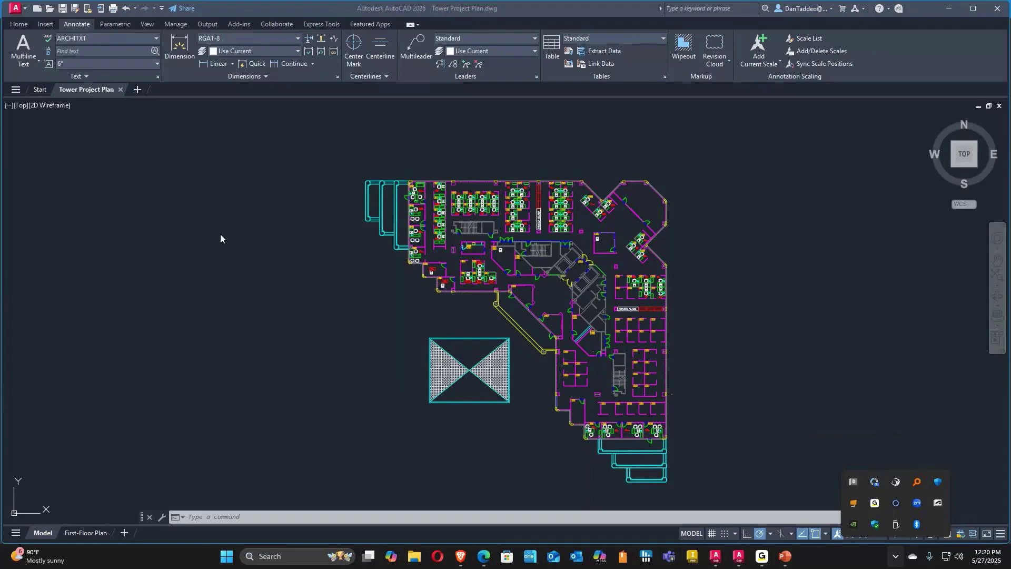
Step: Run OP and set up the Tower Project's project-aware support files directory
{"action": "left_click", "coordinate": [295, 271]}
{"action": "right_click", "coordinate": [295, 272]}
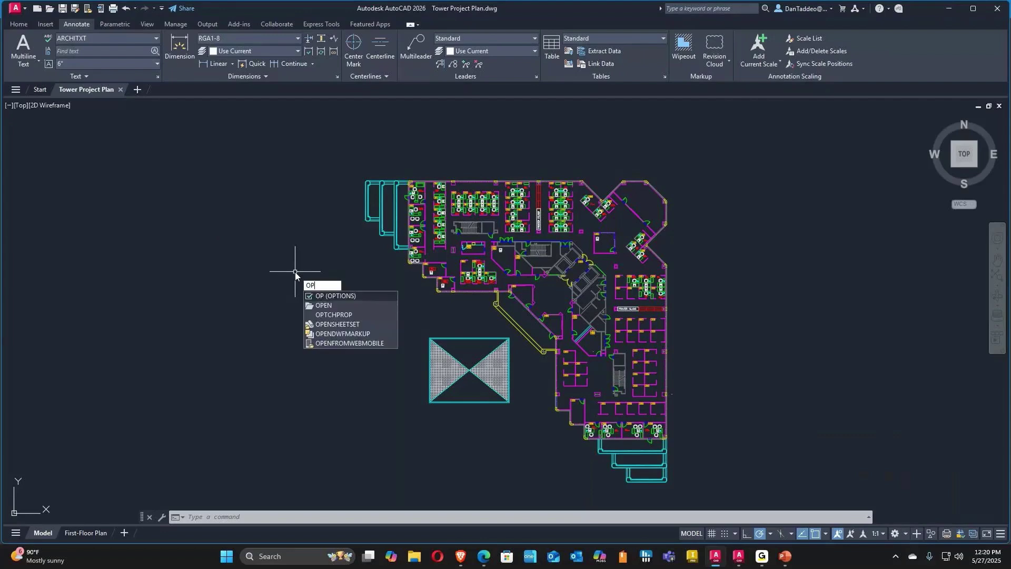
{"action": "key", "text": "Escape"}
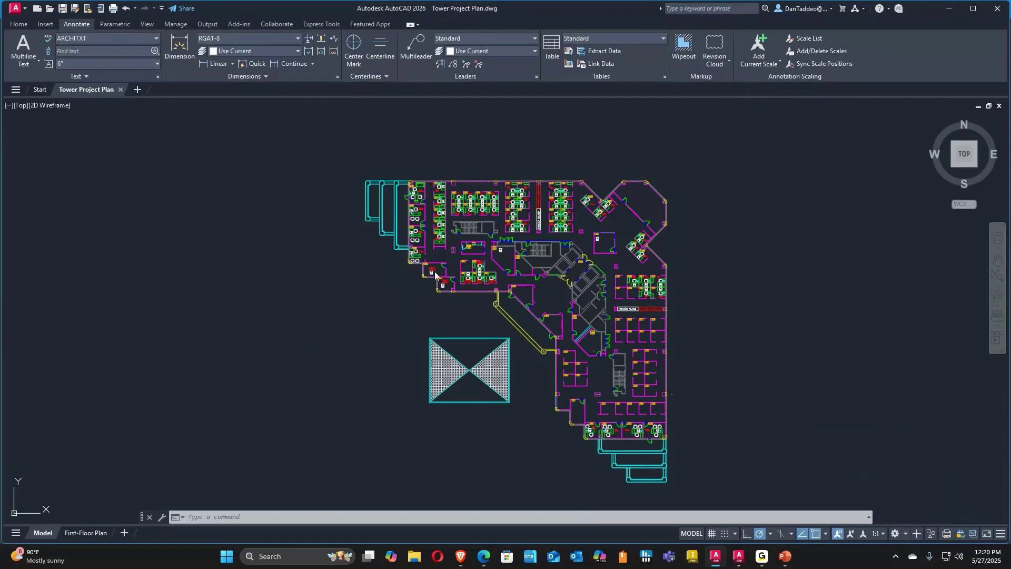
{"action": "type", "text": "op"}
{"action": "key", "text": "Return"}
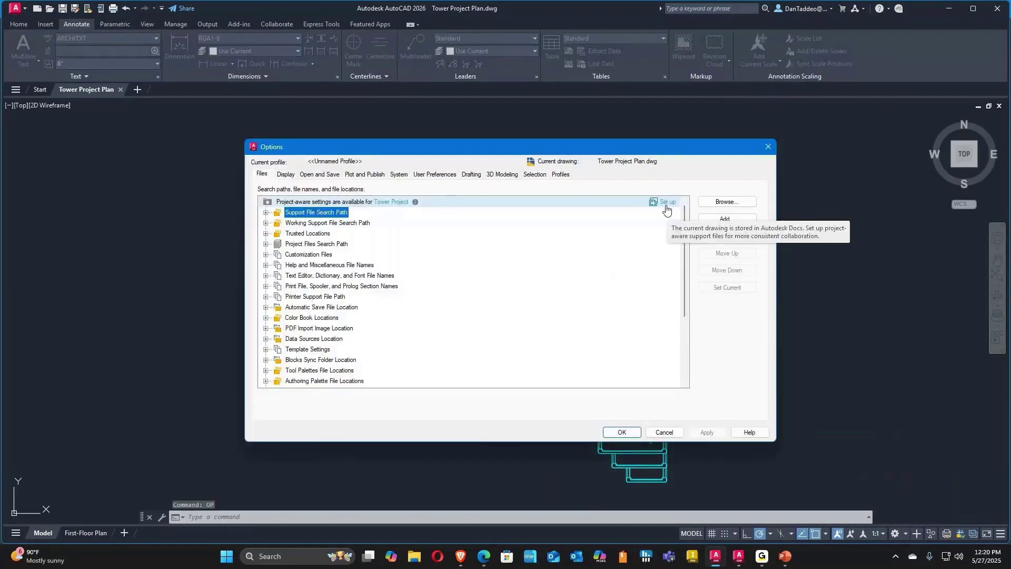
{"action": "key", "text": "Escape"}
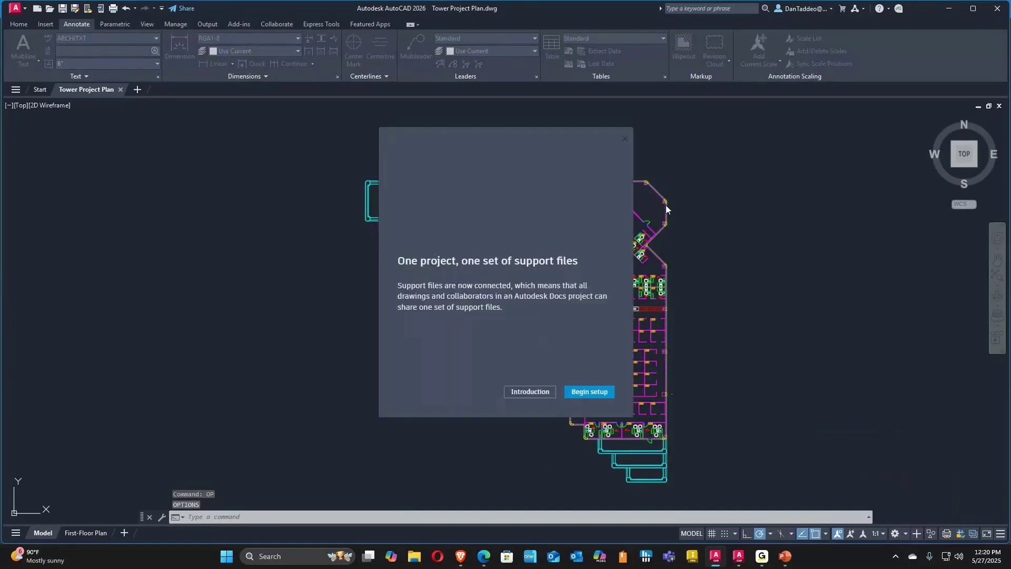
{"action": "left_click", "coordinate": [591, 393]}
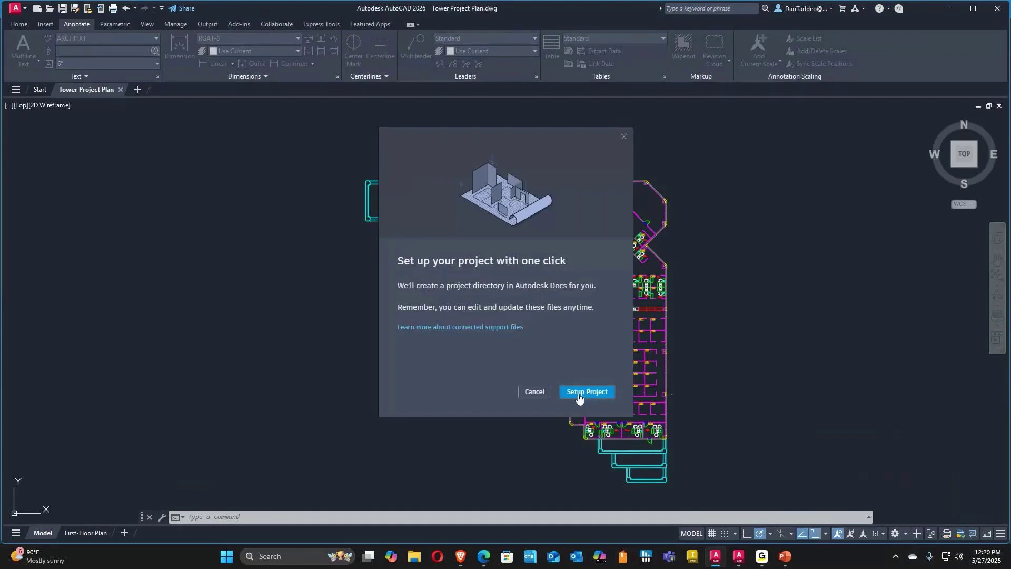
{"action": "left_click", "coordinate": [580, 392]}
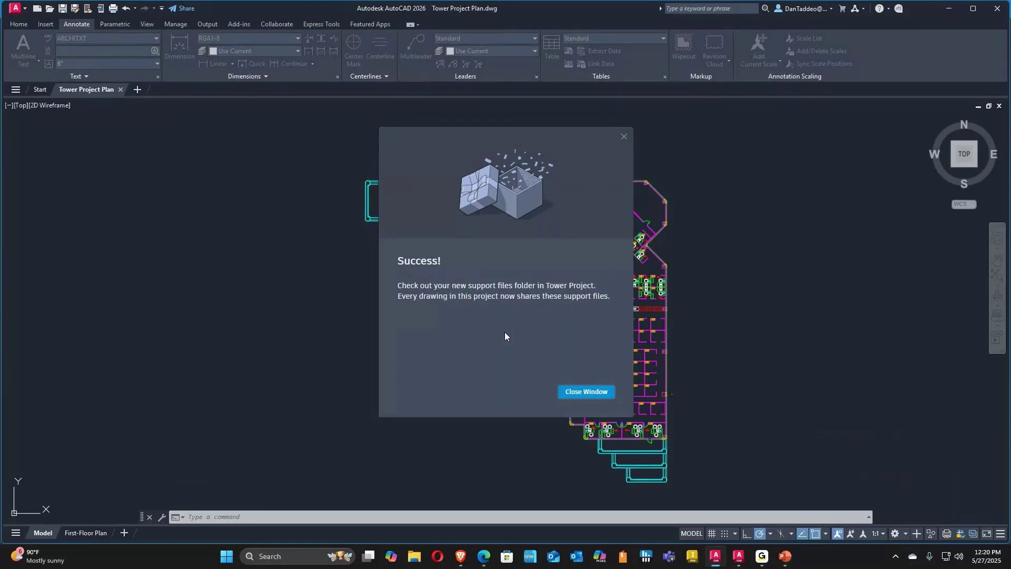
{"action": "left_click", "coordinate": [591, 398]}
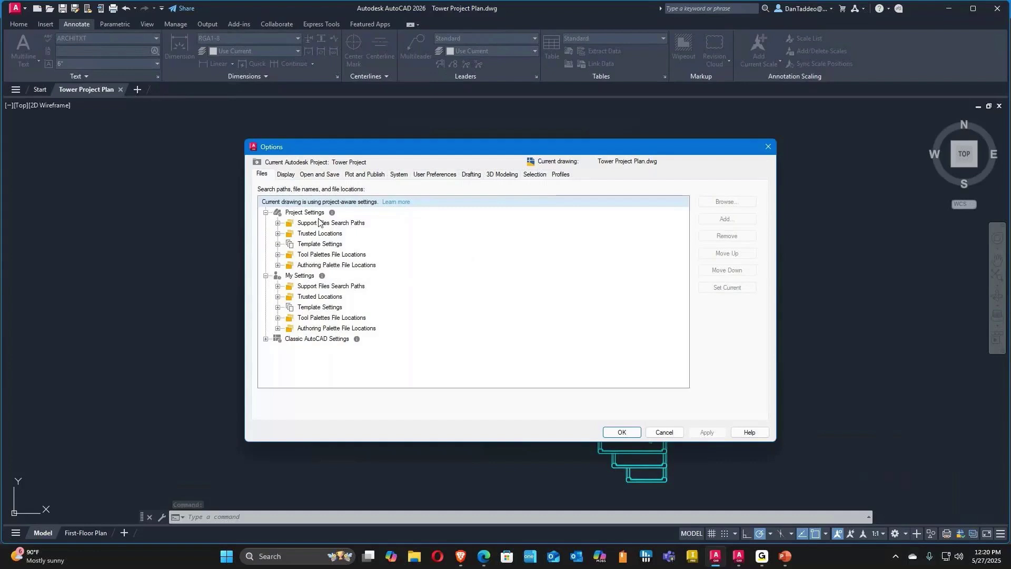
Step: Review the Project Settings and My Settings paths in the Files tab, then close Options
{"action": "mouse_move", "coordinate": [316, 220]}
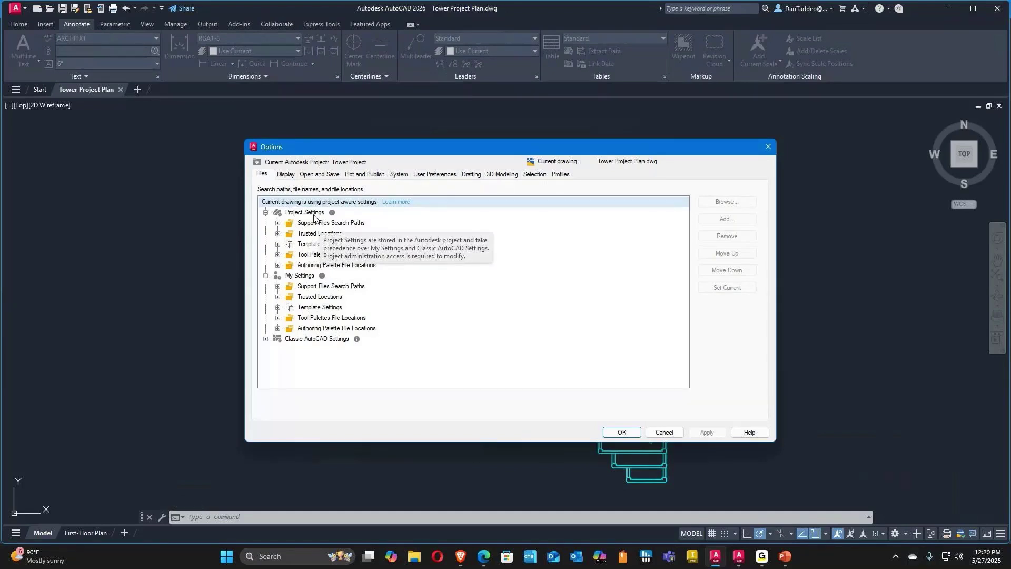
{"action": "mouse_move", "coordinate": [356, 210]}
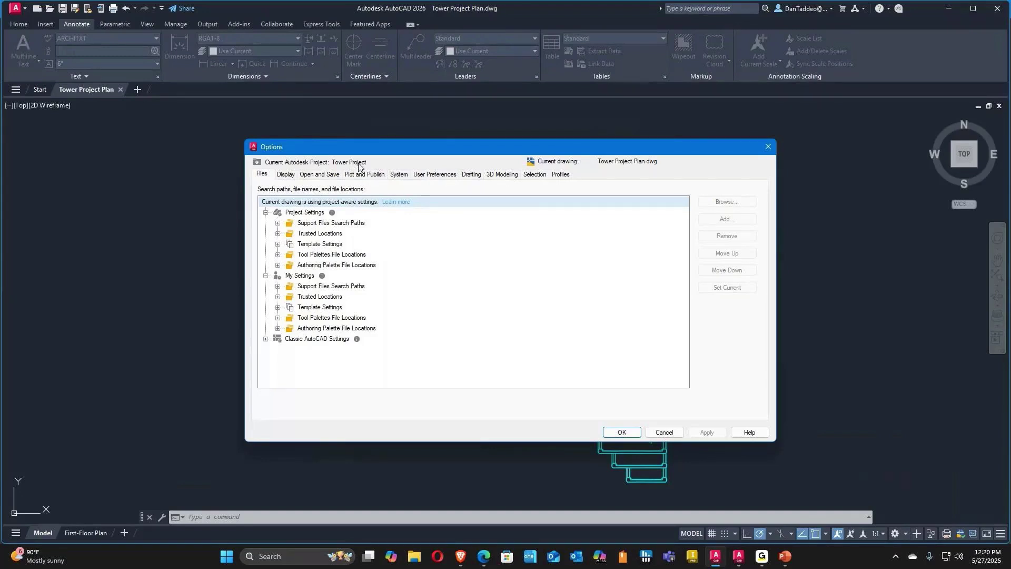
{"action": "left_click", "coordinate": [769, 148]}
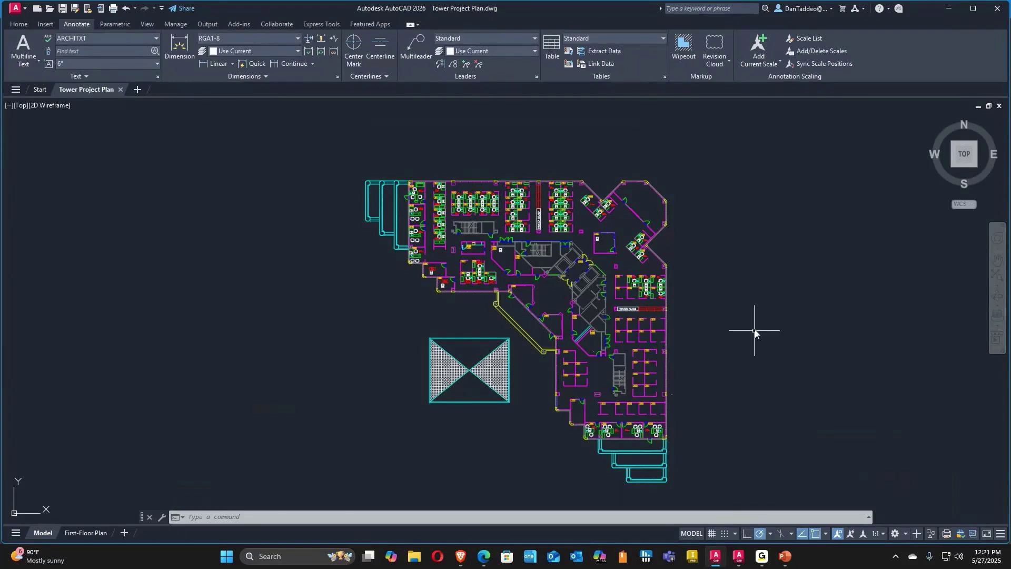
Step: Return to AutoCAD Web and open the Tower Project's Project Files folder
{"action": "mouse_move", "coordinate": [488, 559]}
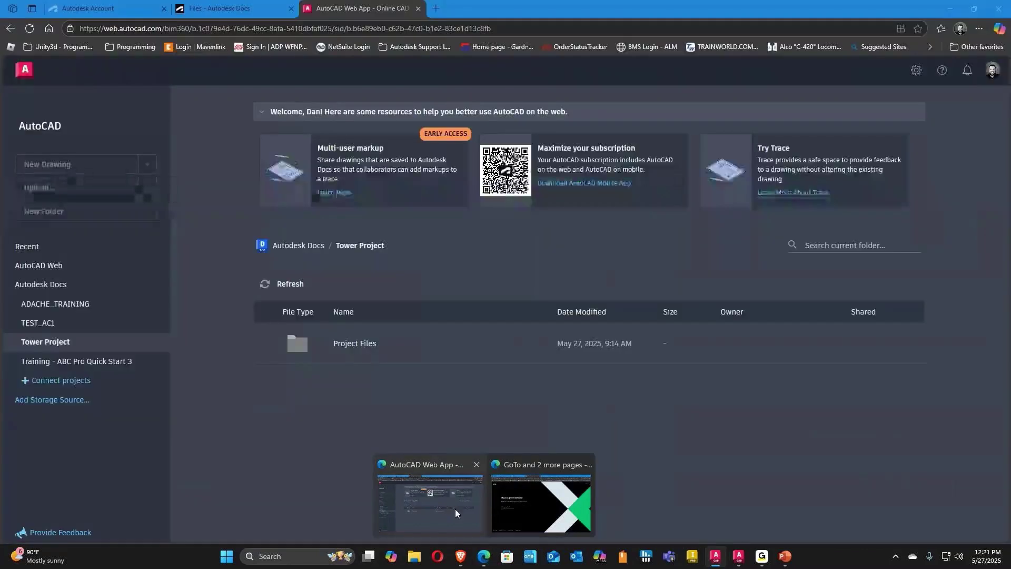
{"action": "left_click", "coordinate": [455, 509]}
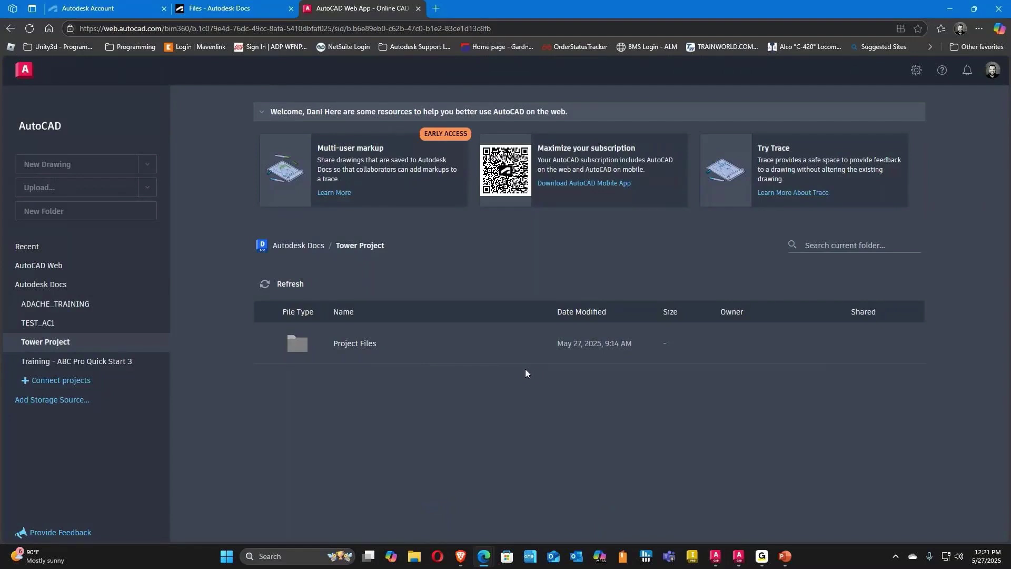
{"action": "left_click", "coordinate": [356, 345]}
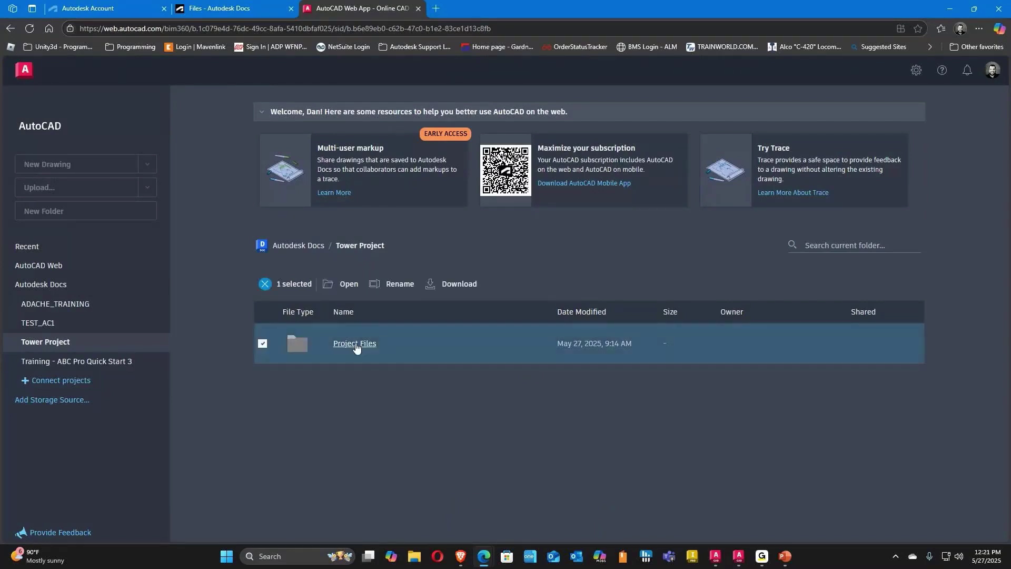
{"action": "left_click", "coordinate": [356, 345]}
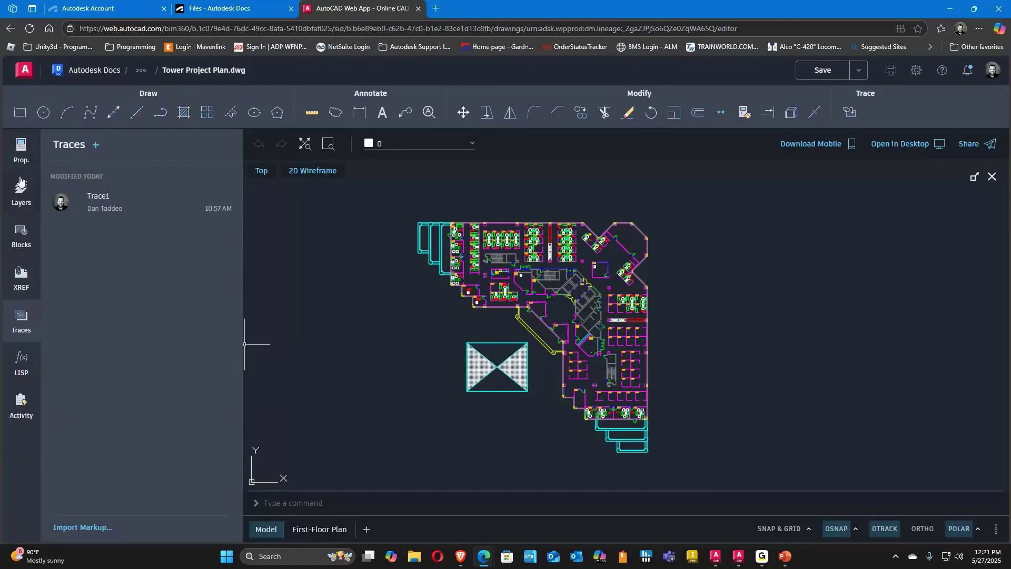
Step: Show the Properties, Layers and Traces panels and open Trace1 over the plan
{"action": "left_click", "coordinate": [23, 162]}
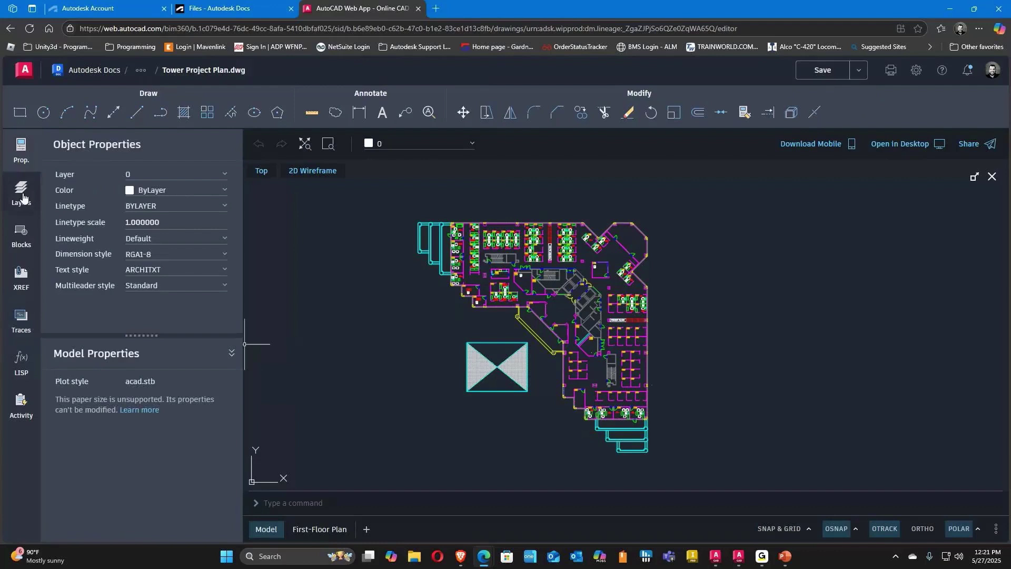
{"action": "left_click", "coordinate": [24, 197]}
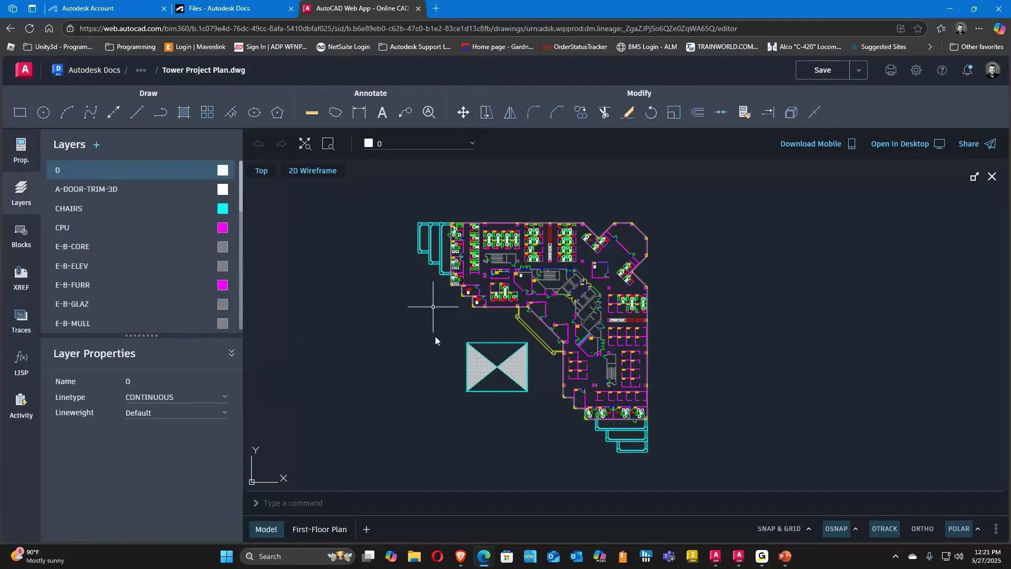
{"action": "left_click", "coordinate": [21, 320]}
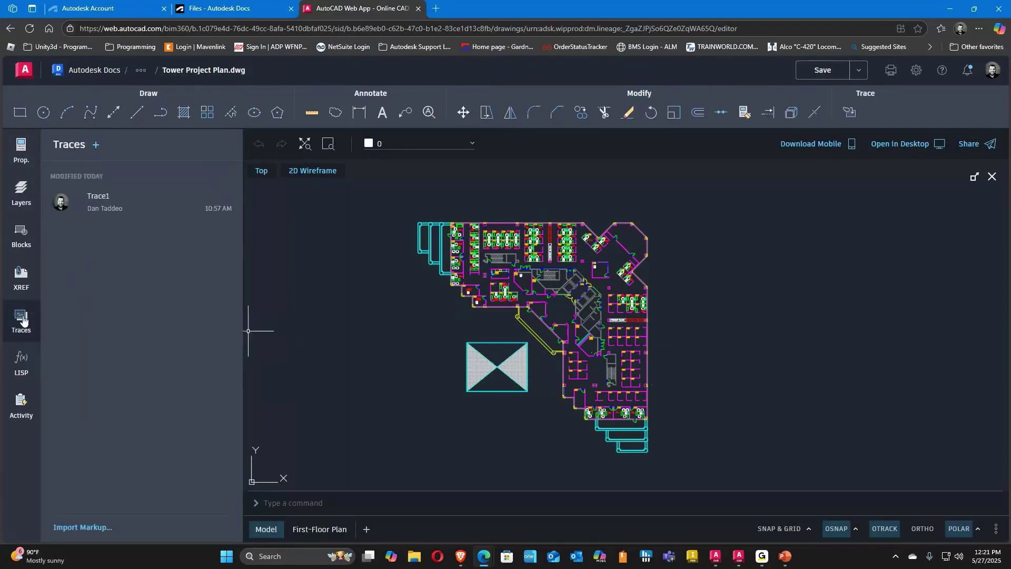
{"action": "left_click", "coordinate": [94, 213]}
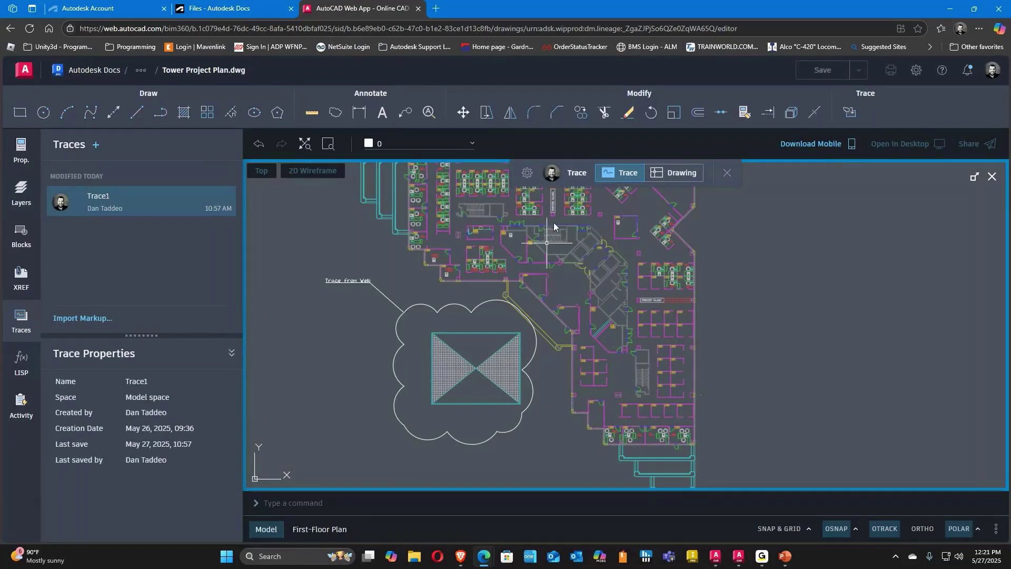
Step: Add a multiline text note reading 'hello world' near the revision cloud
{"action": "left_click", "coordinate": [382, 113]}
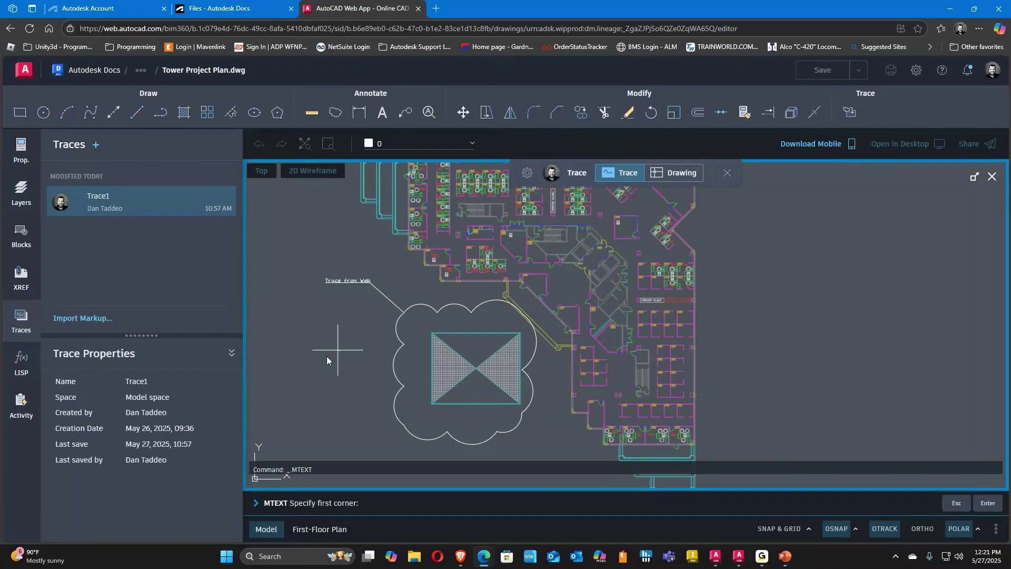
{"action": "left_click", "coordinate": [300, 361]}
{"action": "left_click", "coordinate": [367, 382]}
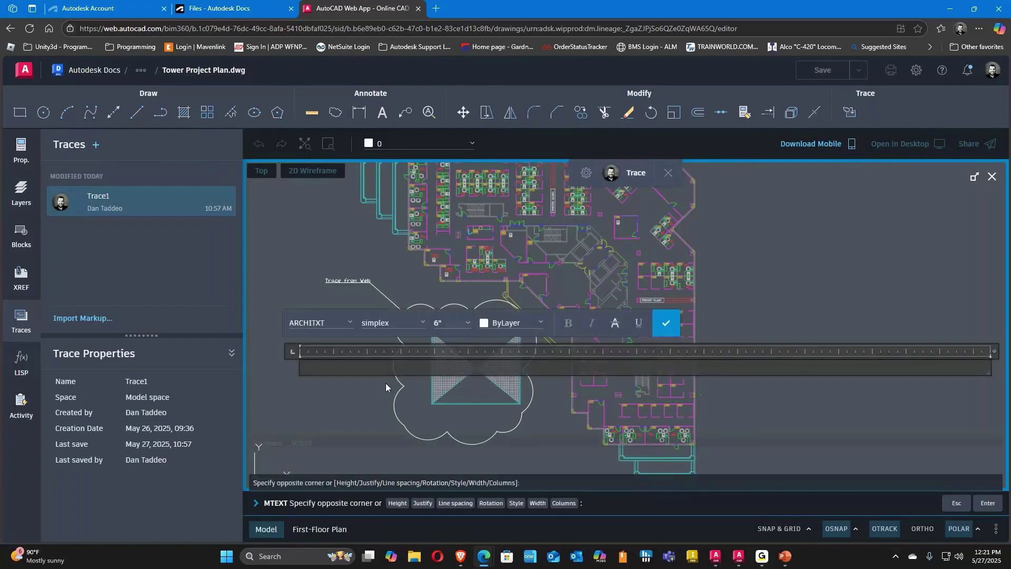
{"action": "type", "text": "hello"}
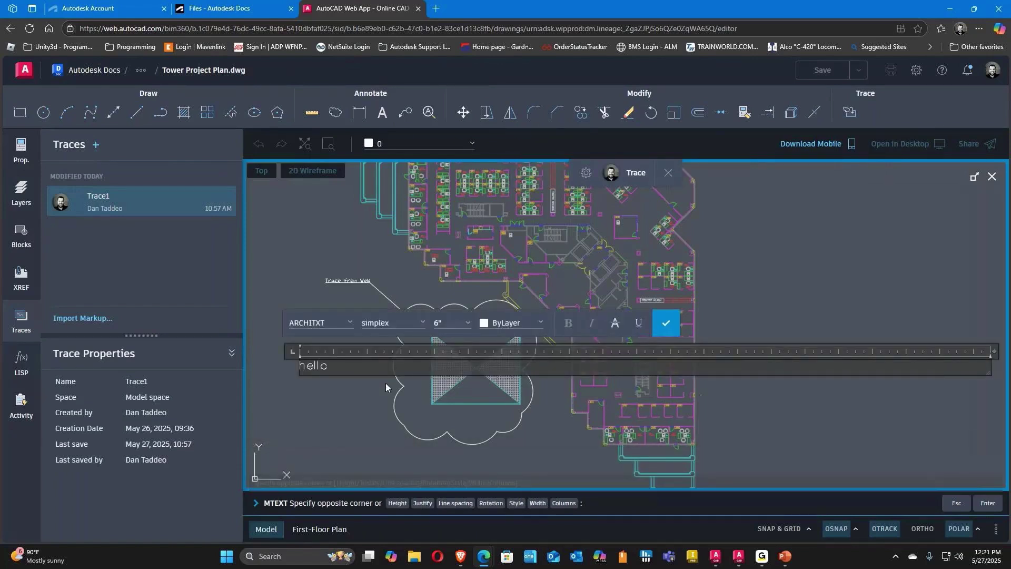
{"action": "type", "text": " world"}
{"action": "left_click", "coordinate": [366, 384]}
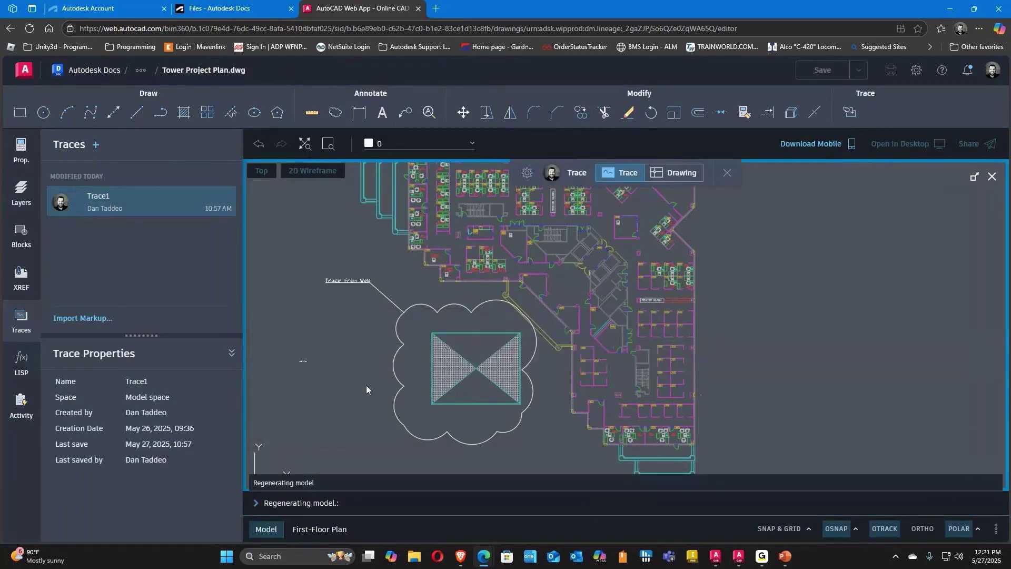
{"action": "left_click", "coordinate": [299, 364]}
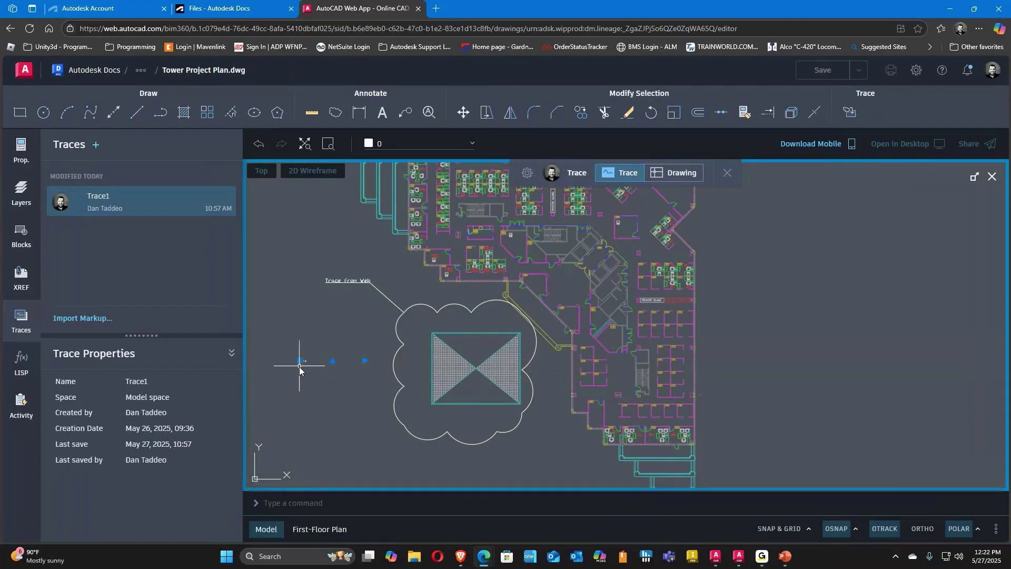
{"action": "key", "text": "Escape"}
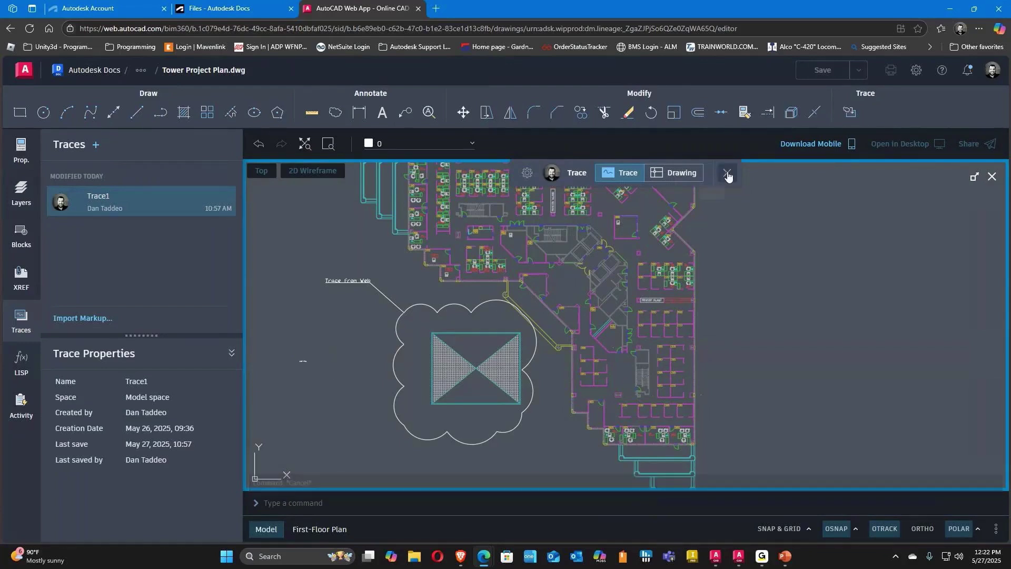
Step: Close the trace, save and exit the drawing, and reopen the Project Files folder
{"action": "left_click", "coordinate": [728, 175]}
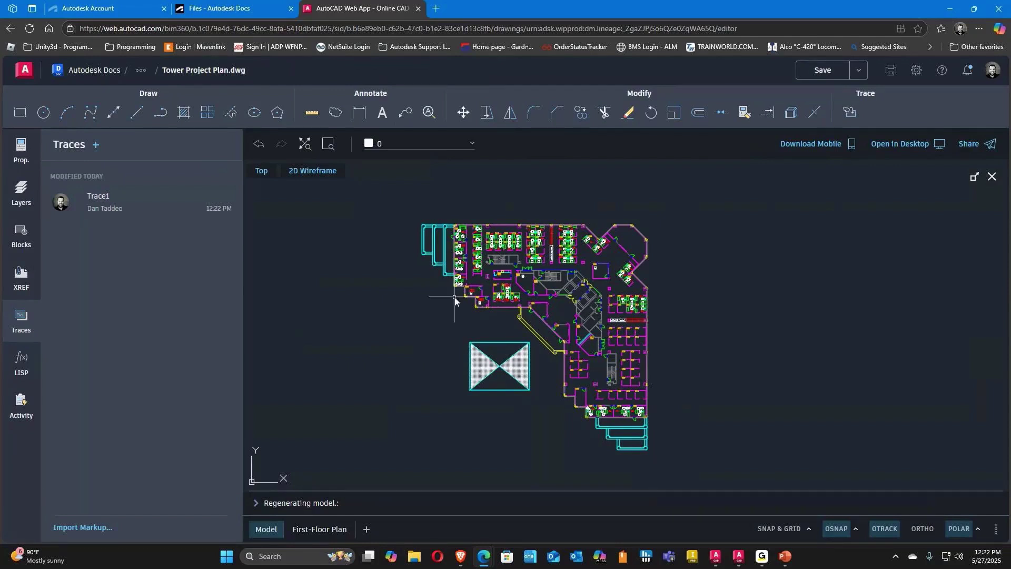
{"action": "left_click", "coordinate": [105, 72]}
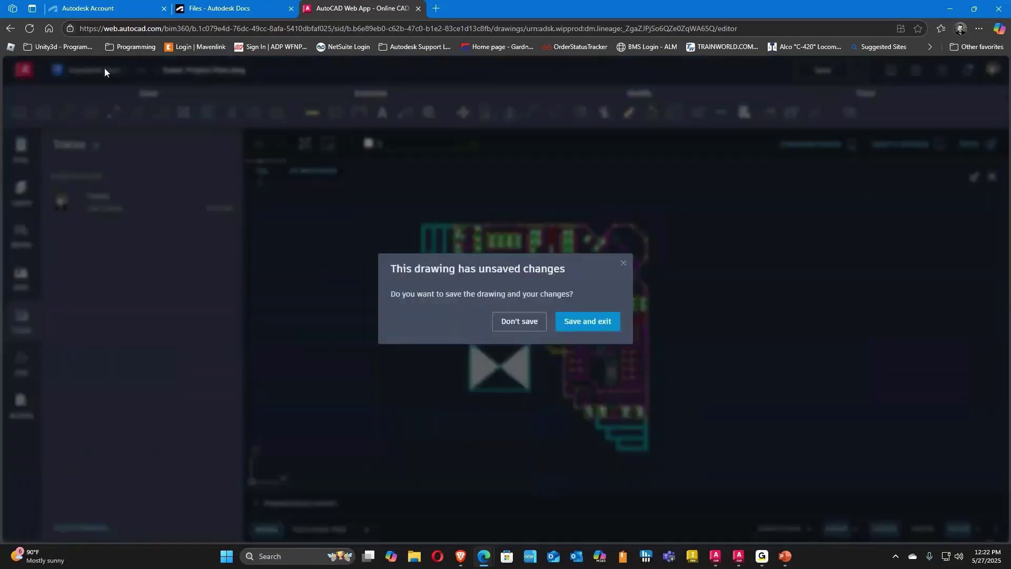
{"action": "left_click", "coordinate": [583, 326]}
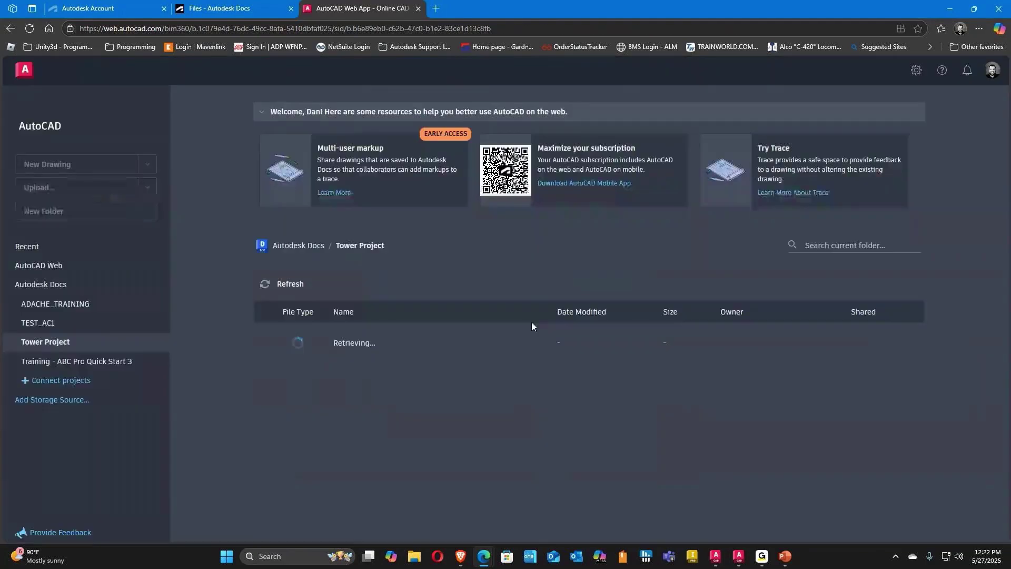
{"action": "double_click", "coordinate": [301, 344]}
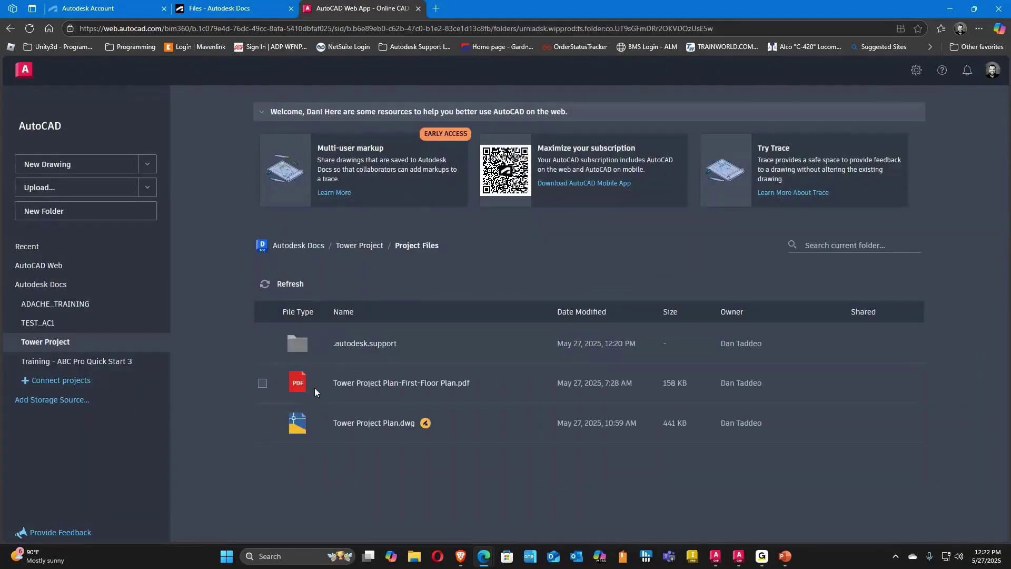
Step: Open the First-Floor Plan PDF and freehand-sketch a loop and strokes around the hatched square
{"action": "left_click", "coordinate": [419, 387]}
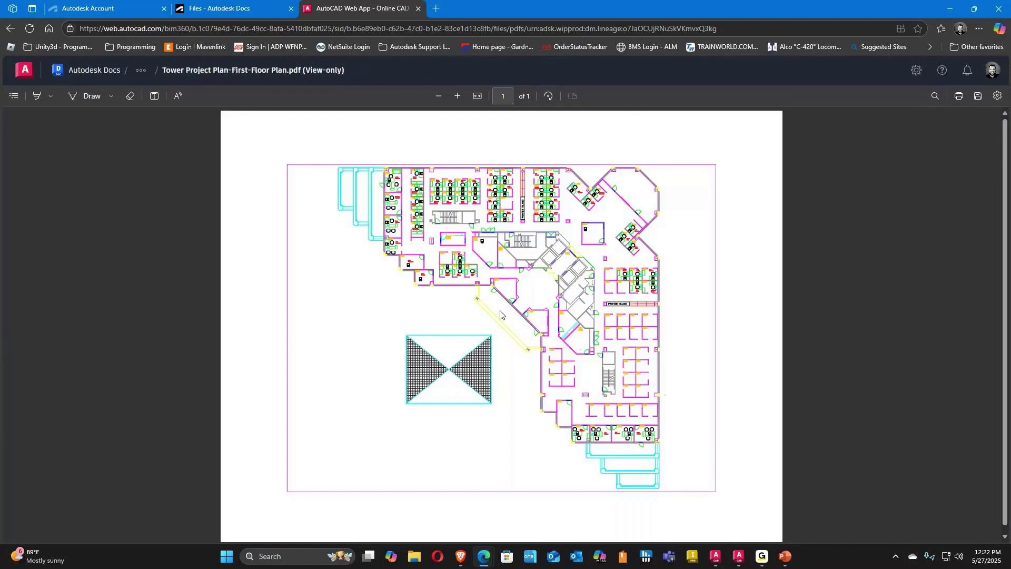
{"action": "left_click", "coordinate": [87, 95]}
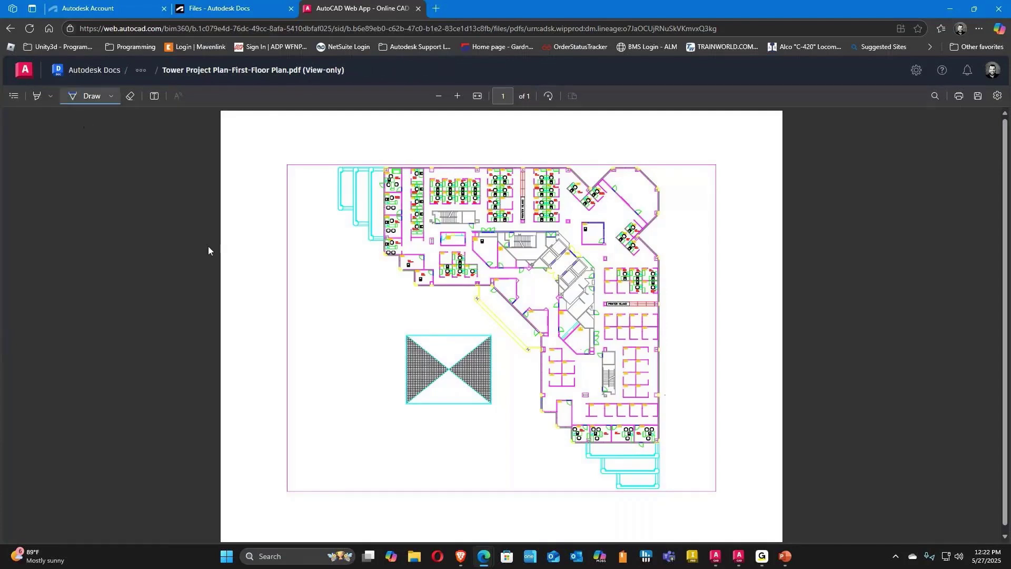
{"action": "mouse_move", "coordinate": [429, 316]}
{"action": "left_mouse_down"}
{"action": "mouse_move", "coordinate": [476, 443]}
{"action": "mouse_move", "coordinate": [409, 311]}
{"action": "left_mouse_up"}
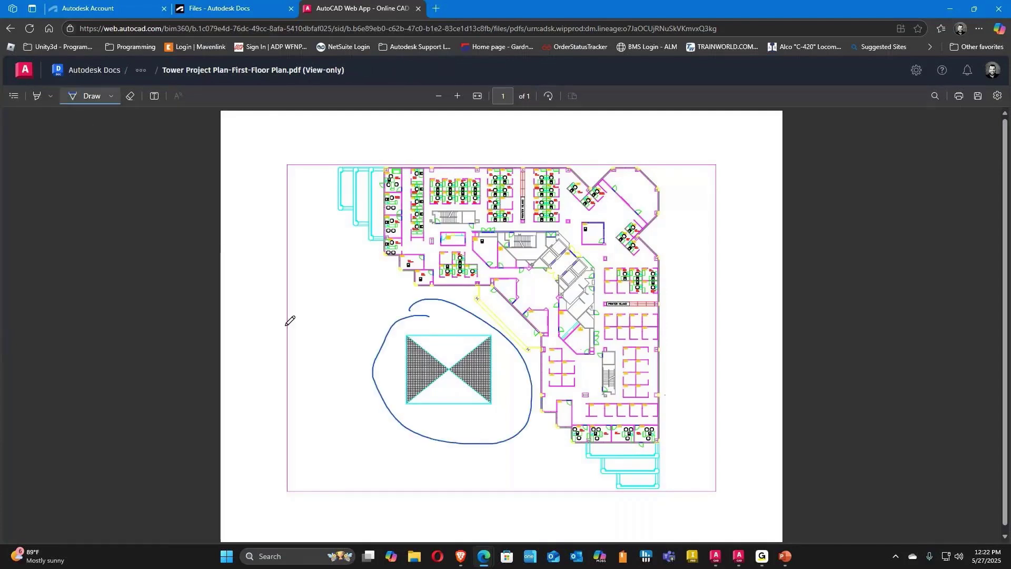
{"action": "mouse_move", "coordinate": [415, 403]}
{"action": "left_mouse_down"}
{"action": "mouse_move", "coordinate": [485, 316]}
{"action": "mouse_move", "coordinate": [490, 402]}
{"action": "left_mouse_up"}
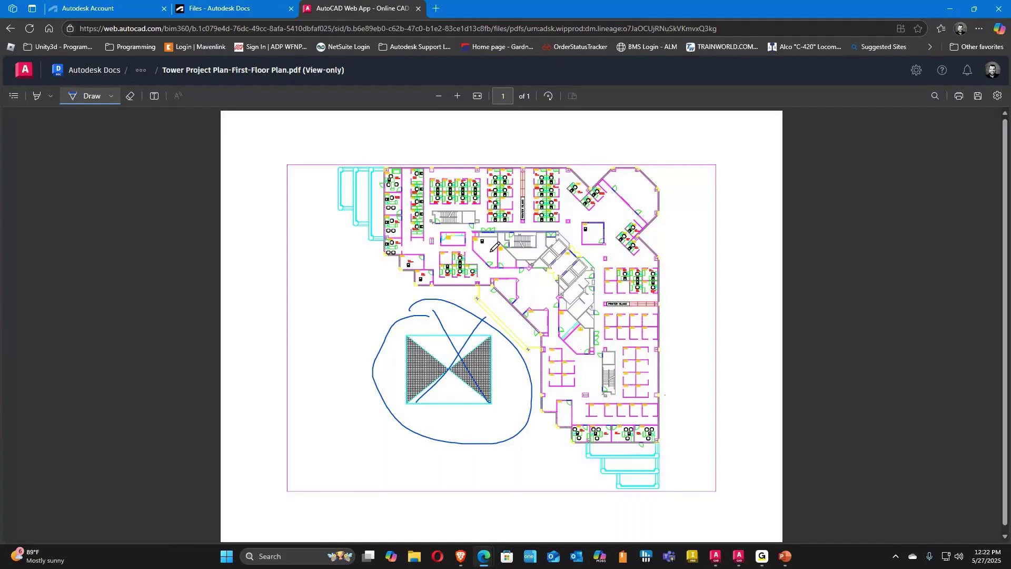
{"action": "left_click_drag", "start_coordinate": [336, 265], "coordinate": [376, 265]}
{"action": "key", "text": "Escape"}
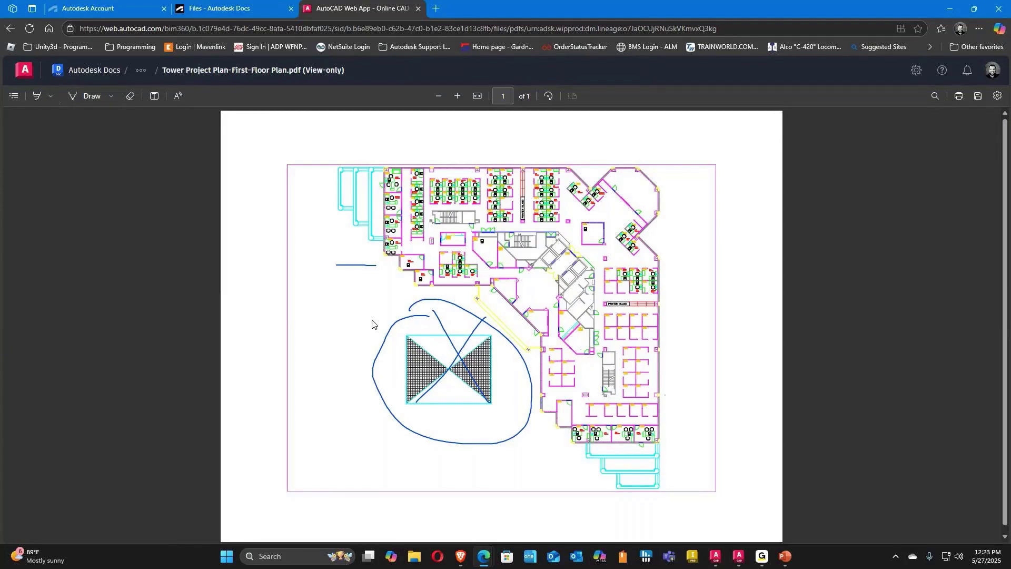
{"action": "key", "text": "alt+Tab"}
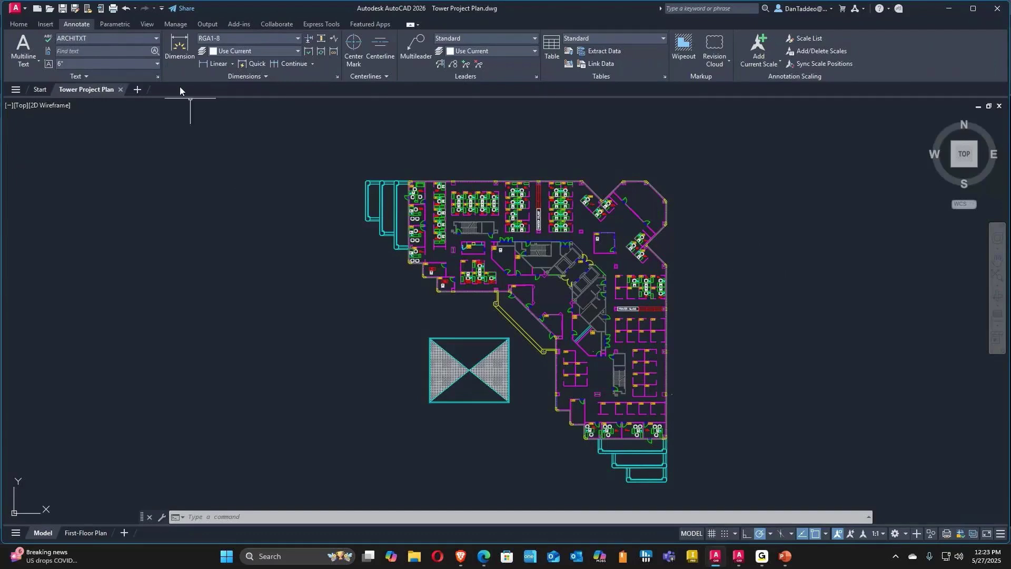
Step: Open the Traces palette from the Collaborate tab and display Trace1 over the floor plan
{"action": "left_click", "coordinate": [148, 25]}
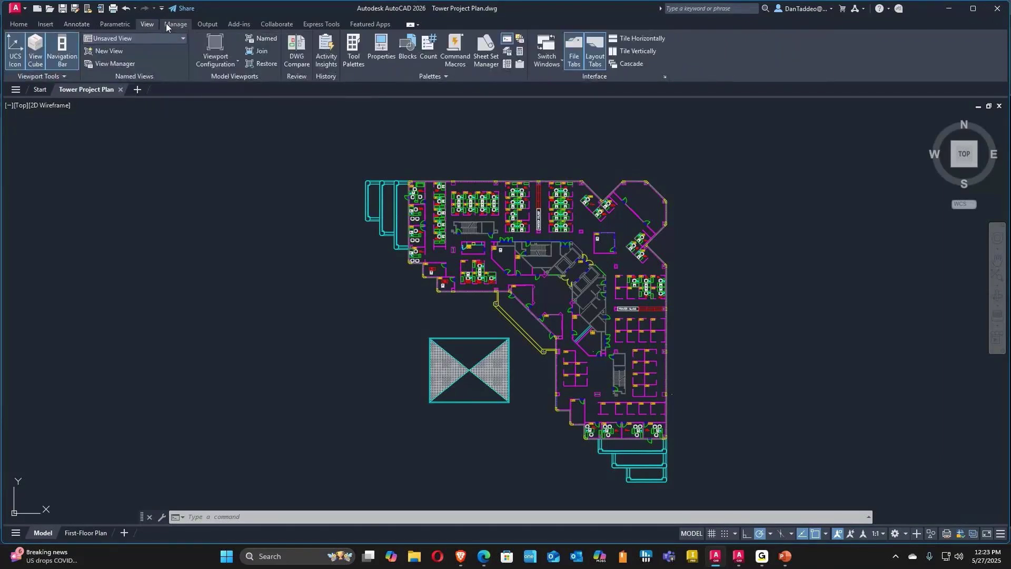
{"action": "left_click", "coordinate": [278, 24]}
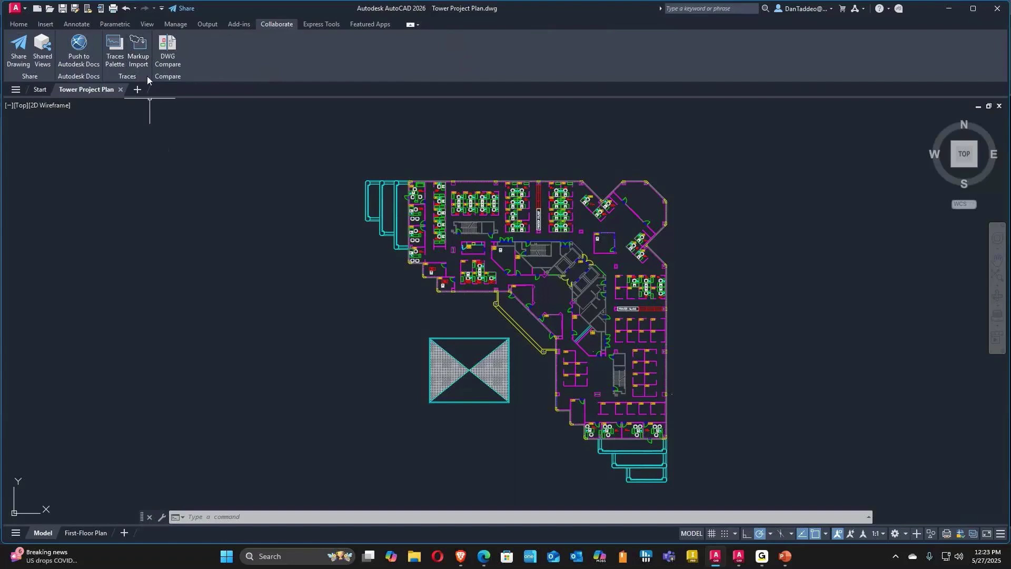
{"action": "left_click", "coordinate": [113, 49]}
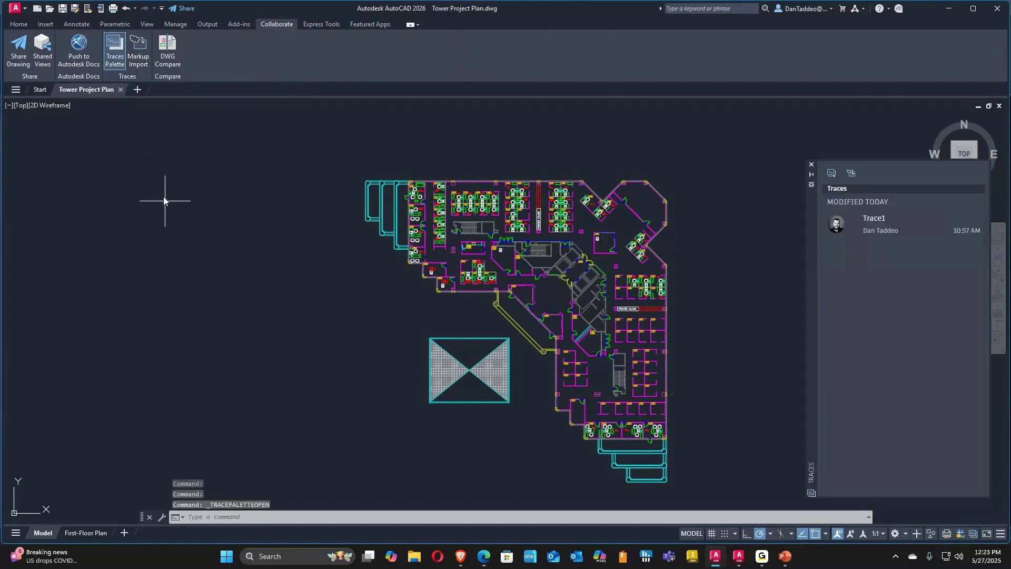
{"action": "left_click", "coordinate": [886, 232]}
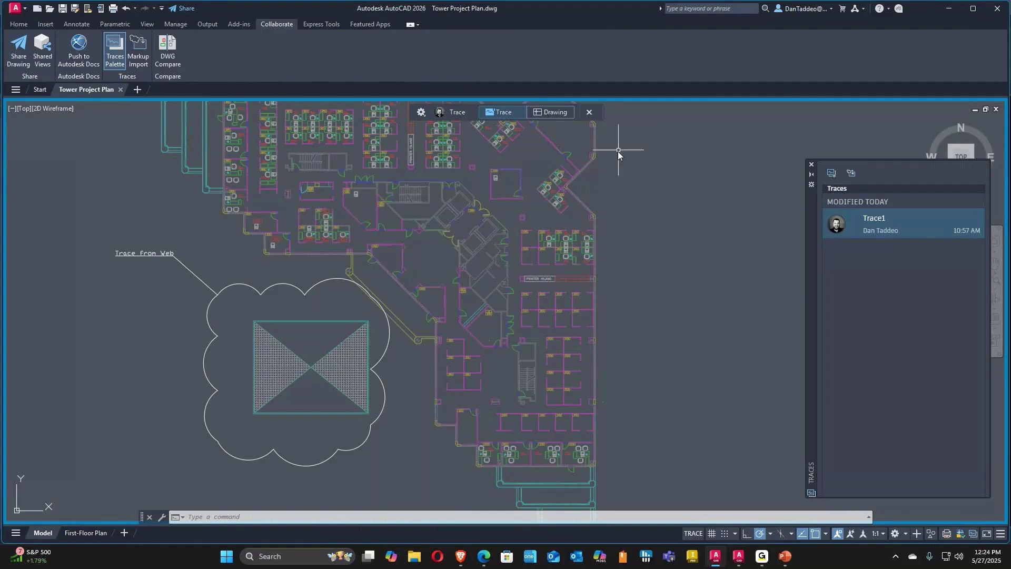
Step: Switch Trace1 to Drawing view to see the plan in full colour, then close the trace
{"action": "left_click", "coordinate": [548, 113]}
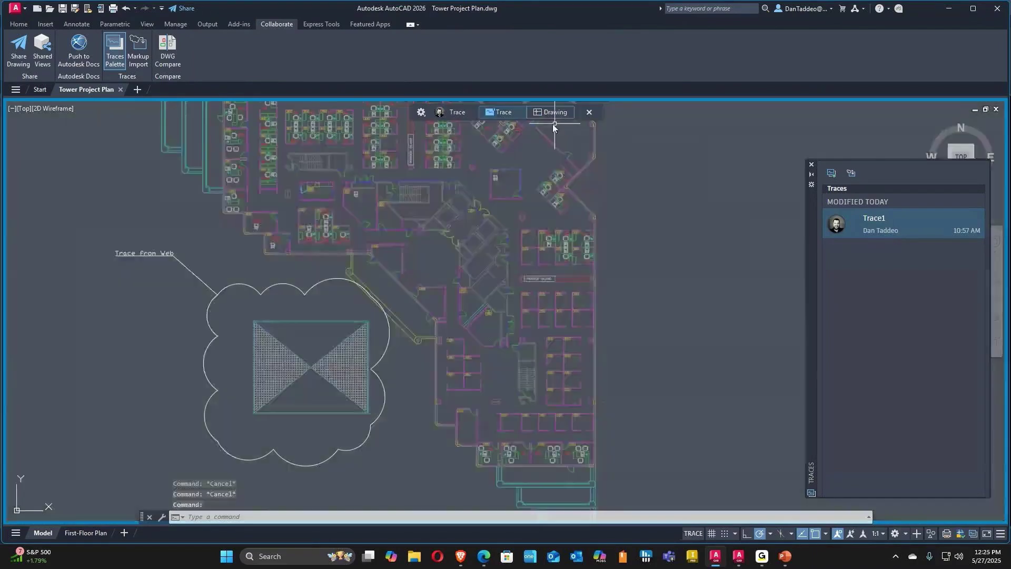
{"action": "left_click", "coordinate": [589, 112]}
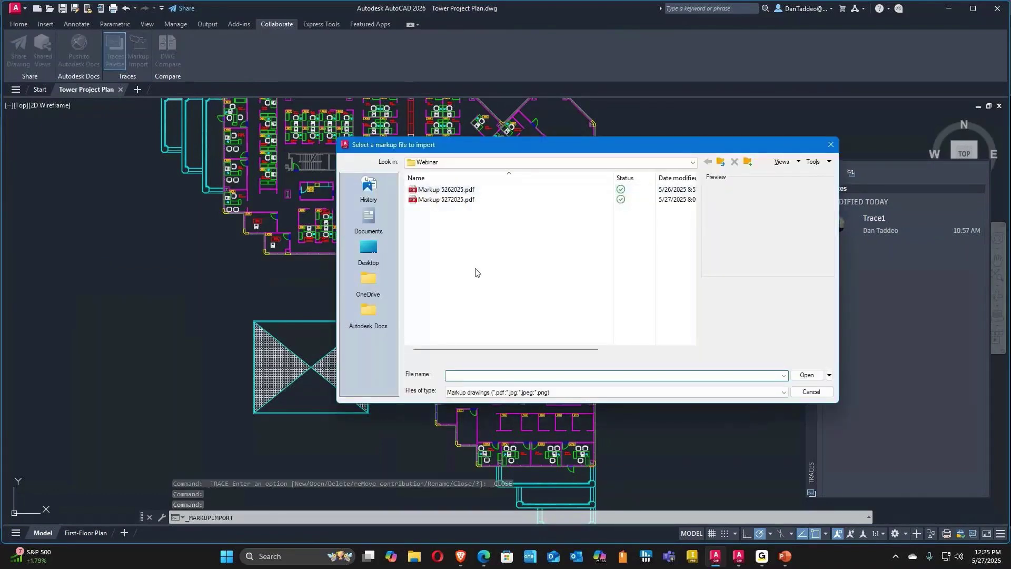
Step: Import Markup 5272025.pdf as Trace2 and accept its placement over the plan
{"action": "left_click", "coordinate": [446, 199]}
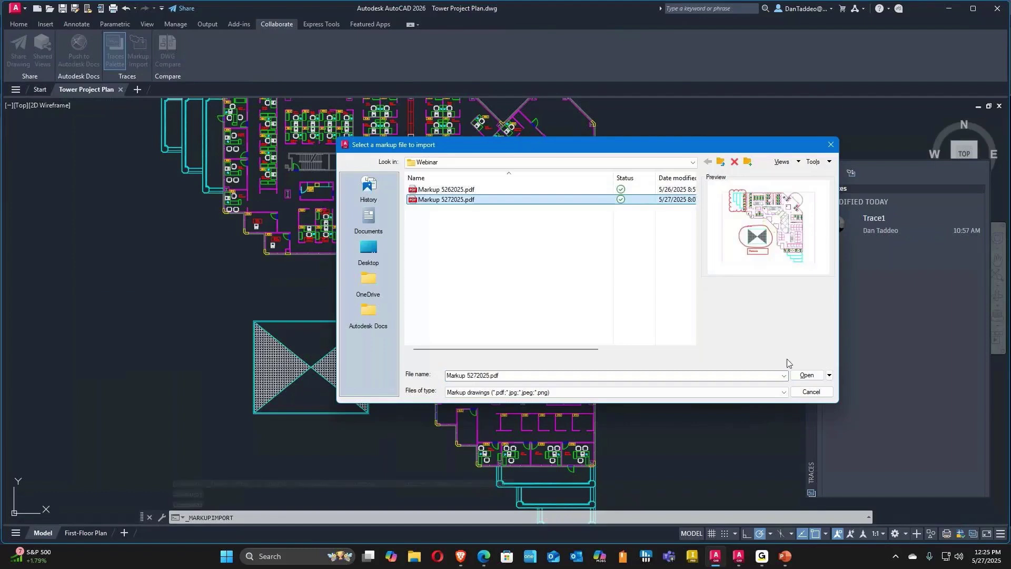
{"action": "left_click", "coordinate": [792, 374]}
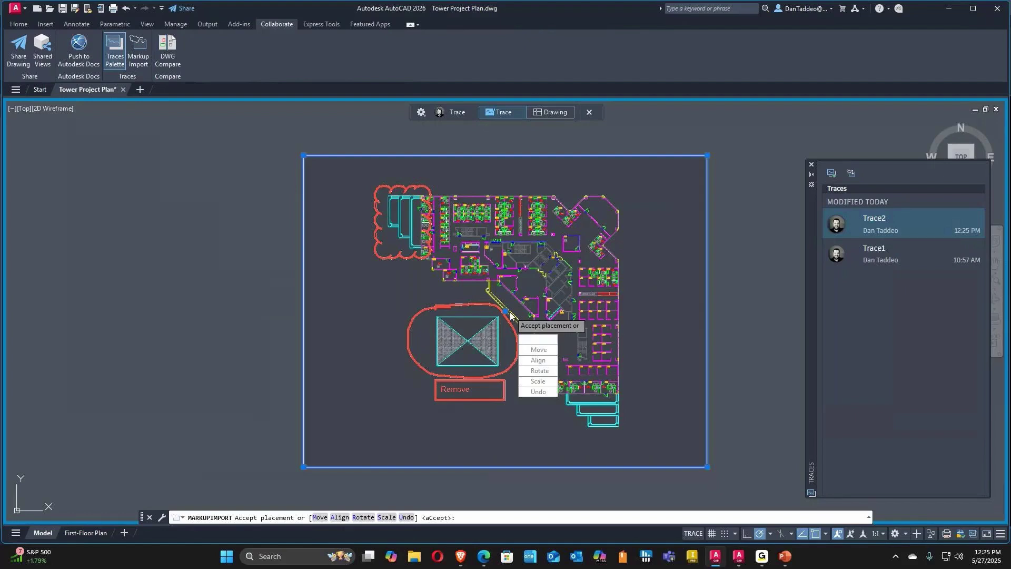
{"action": "key", "text": "Return"}
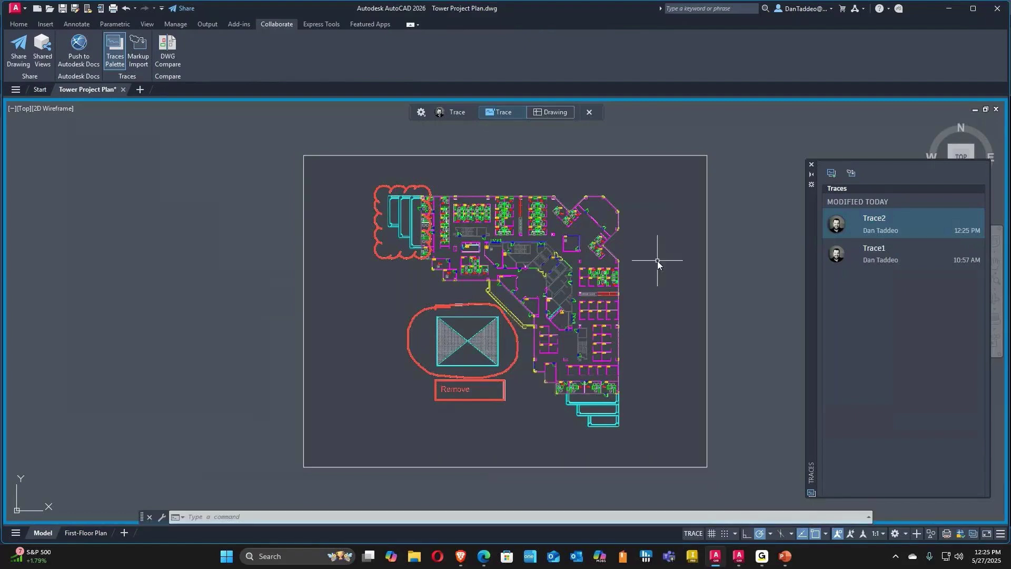
Step: Show Trace2 against the full-colour drawing and zoom to inspect the markups
{"action": "left_click", "coordinate": [548, 115]}
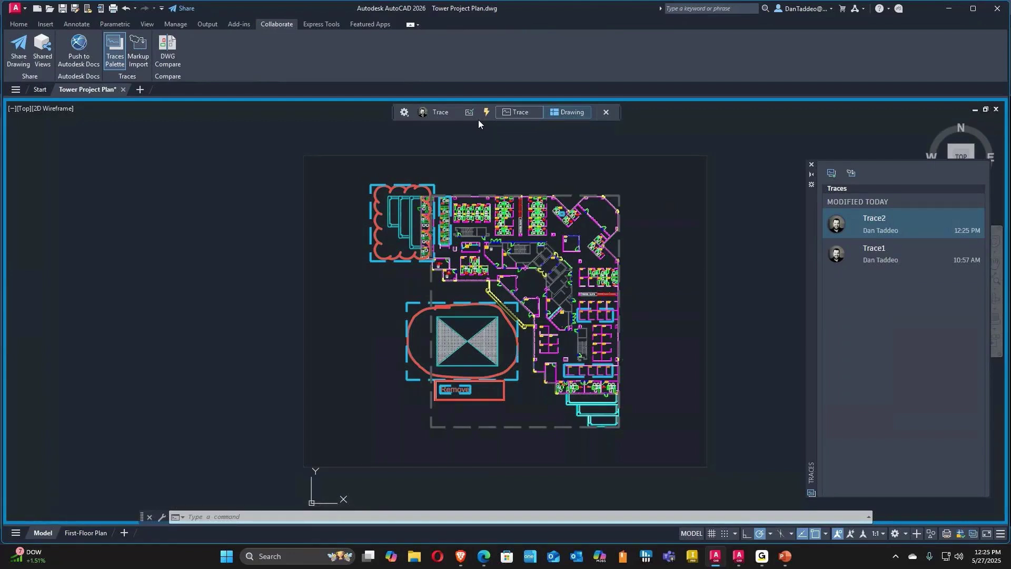
{"action": "scroll", "coordinate": [439, 209], "scroll_direction": "up", "scroll_amount": 7}
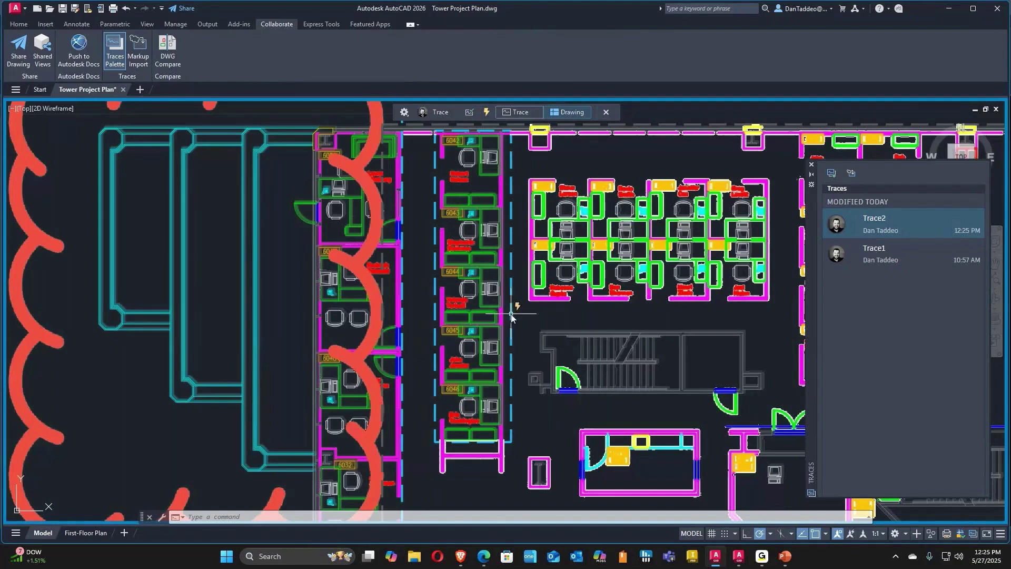
{"action": "scroll", "coordinate": [511, 315], "scroll_direction": "down", "scroll_amount": 5}
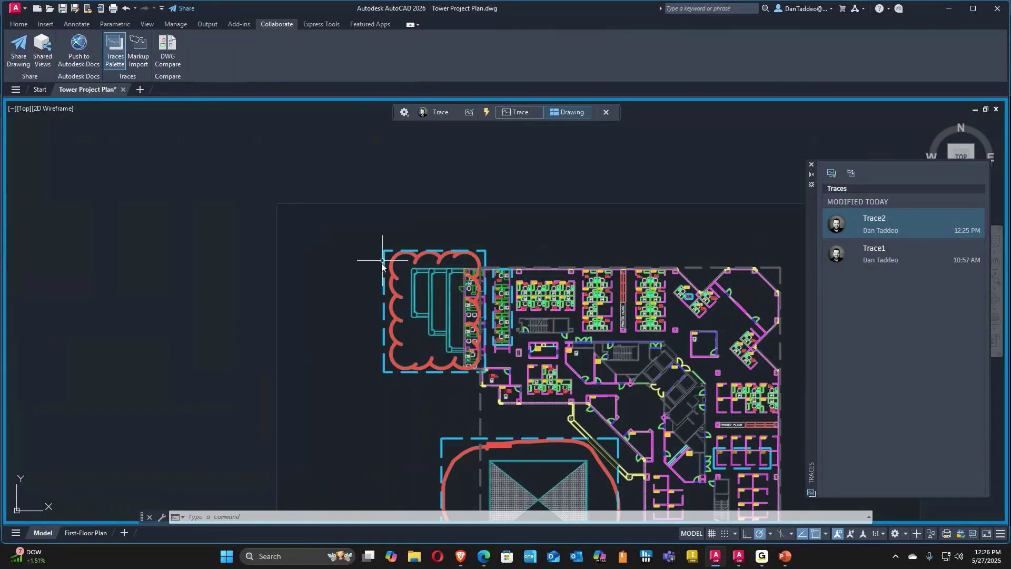
Step: Add a rectangular revision cloud at the top-left and a polygonal one around the hatch
{"action": "left_click", "coordinate": [391, 252]}
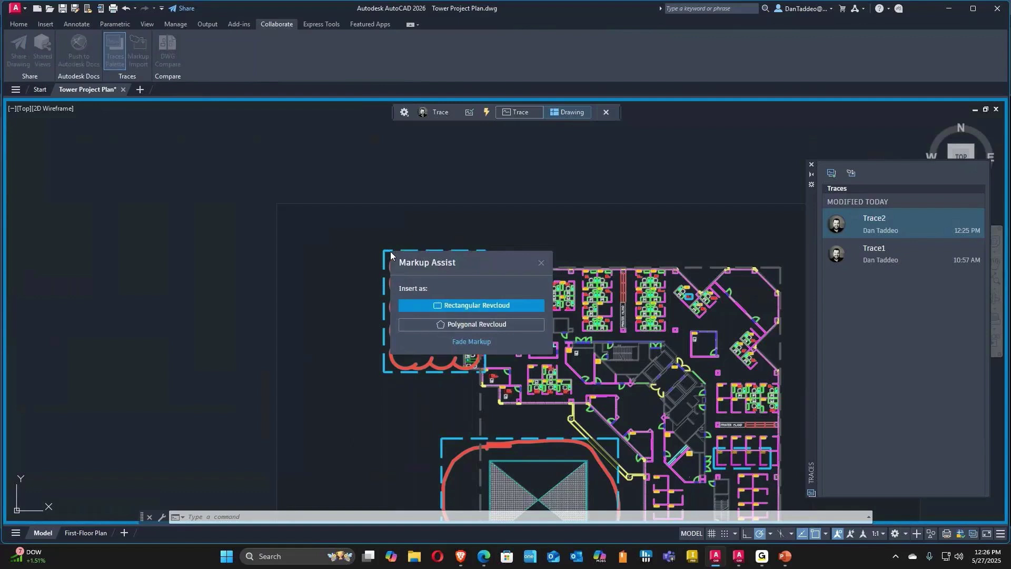
{"action": "left_click", "coordinate": [517, 308]}
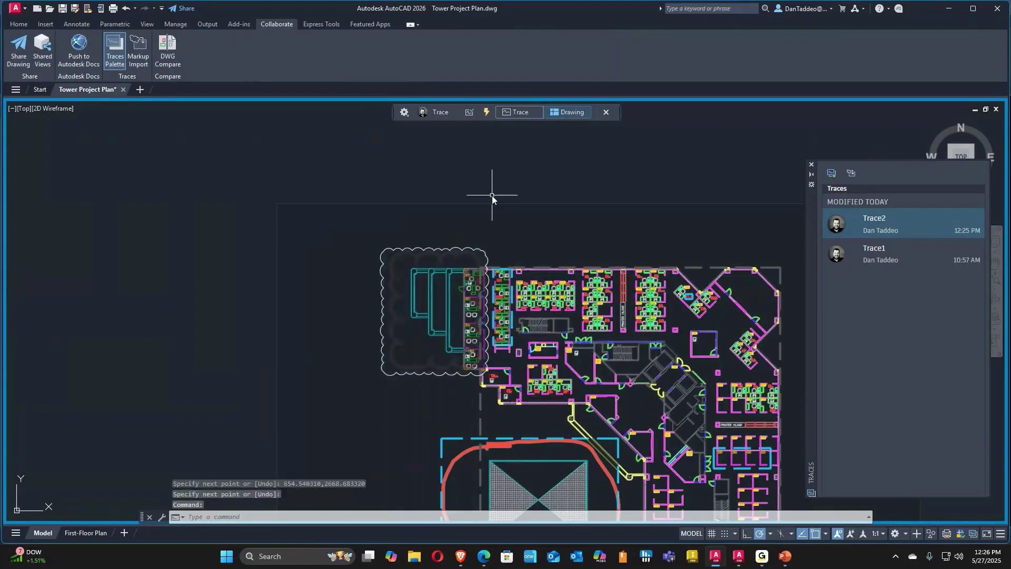
{"action": "middle_click_drag", "start_coordinate": [548, 469], "coordinate": [482, 265]}
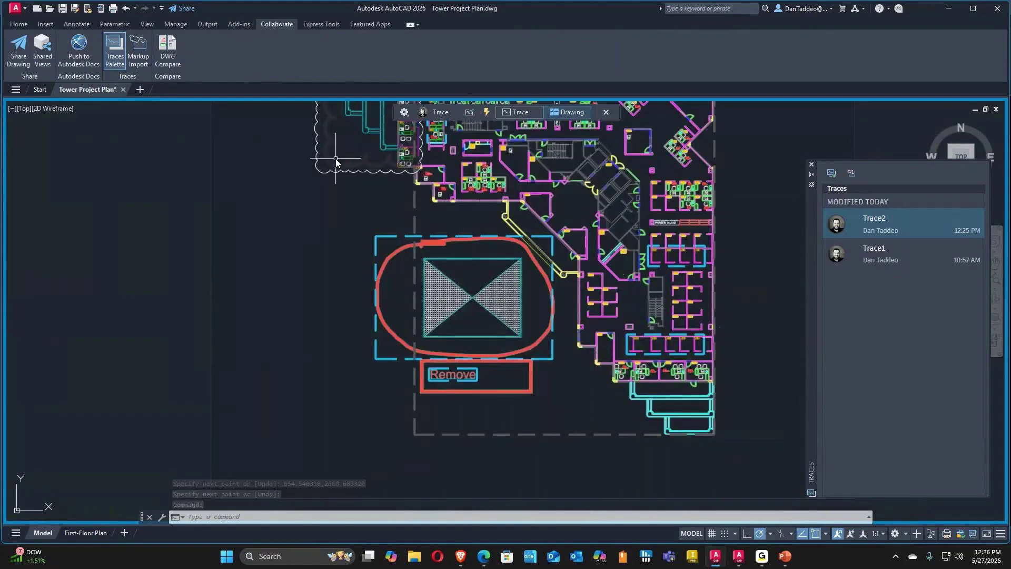
{"action": "left_click", "coordinate": [390, 244]}
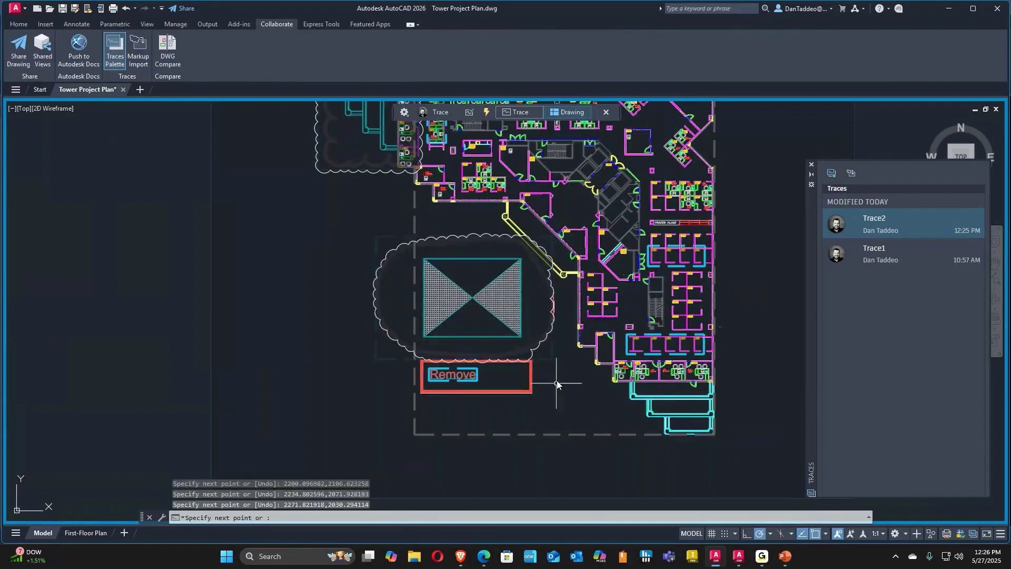
{"action": "key", "text": "Return"}
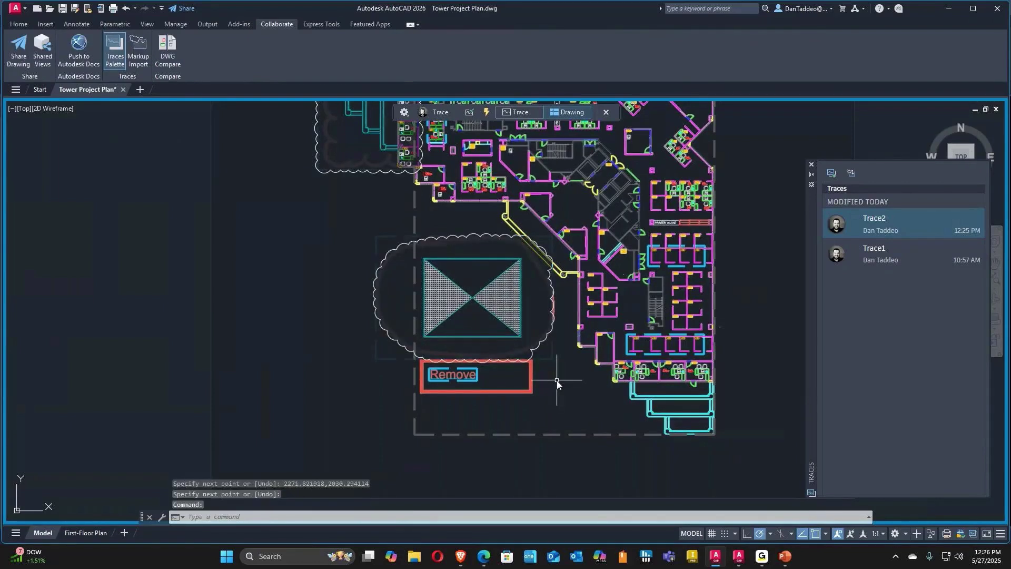
Step: Insert the handwritten Remove note as REMOVE multiline text inside the red box
{"action": "left_click", "coordinate": [470, 372]}
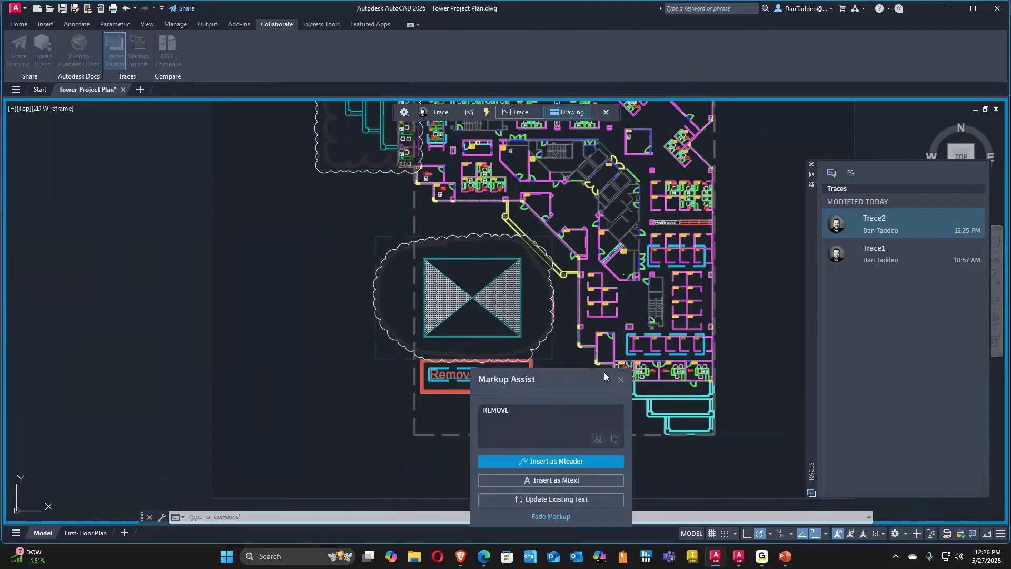
{"action": "left_click", "coordinate": [558, 480]}
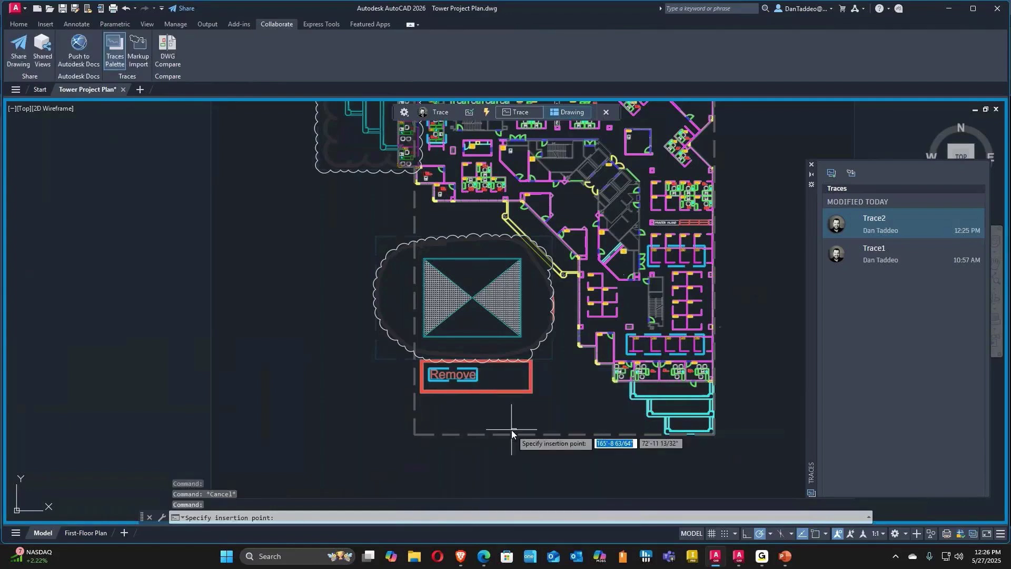
{"action": "left_click", "coordinate": [488, 378]}
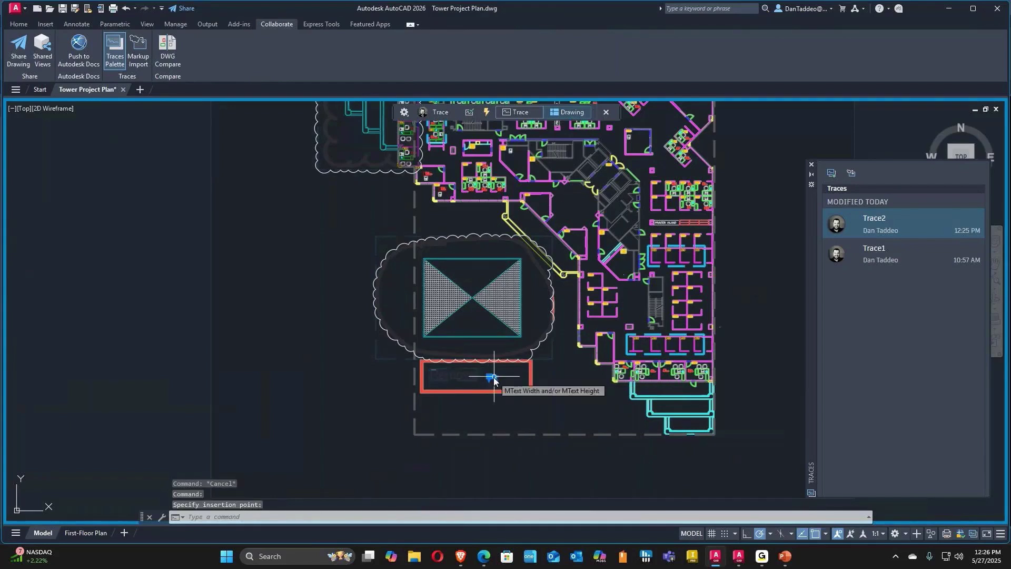
{"action": "scroll", "coordinate": [494, 377], "scroll_direction": "up", "scroll_amount": 5}
{"action": "scroll", "coordinate": [482, 381], "scroll_direction": "up", "scroll_amount": 2}
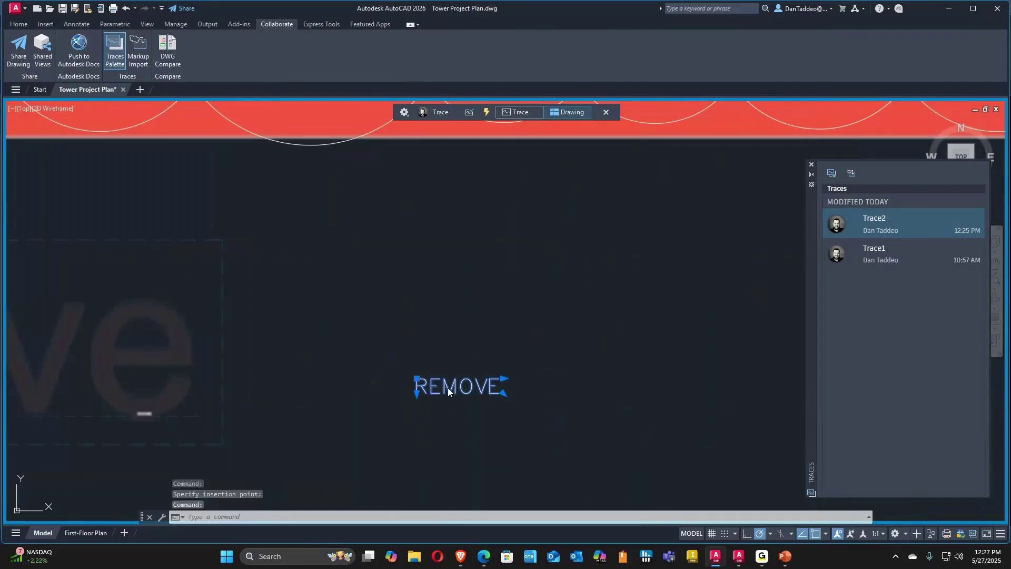
Step: Change the REMOVE MText height to 12 (1'-0") and close the text editor
{"action": "double_click", "coordinate": [448, 388]}
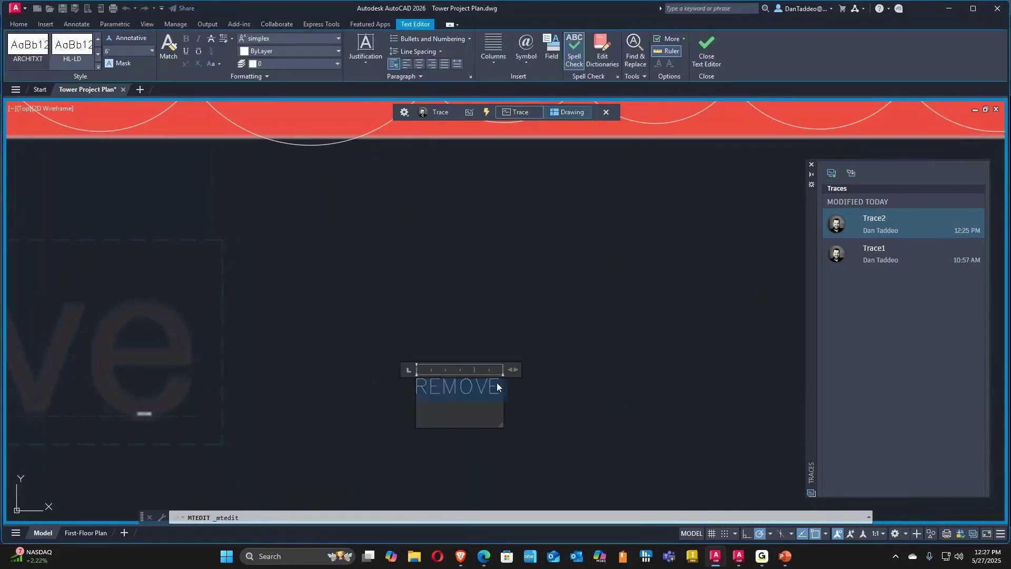
{"action": "left_click", "coordinate": [150, 51]}
{"action": "left_click", "coordinate": [115, 50]}
{"action": "type", "text": "12"}
{"action": "key", "text": "Return"}
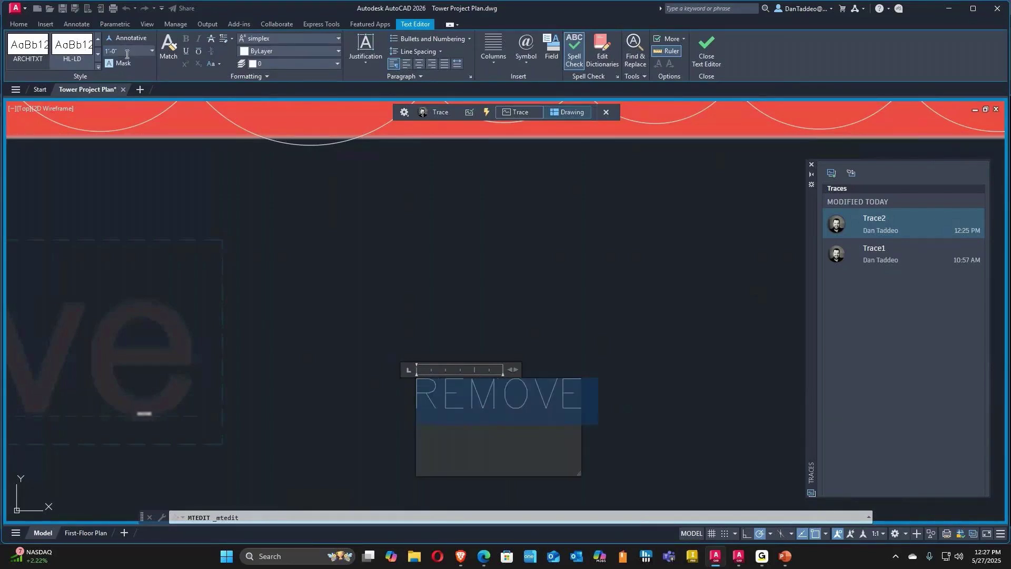
{"action": "left_click", "coordinate": [609, 219]}
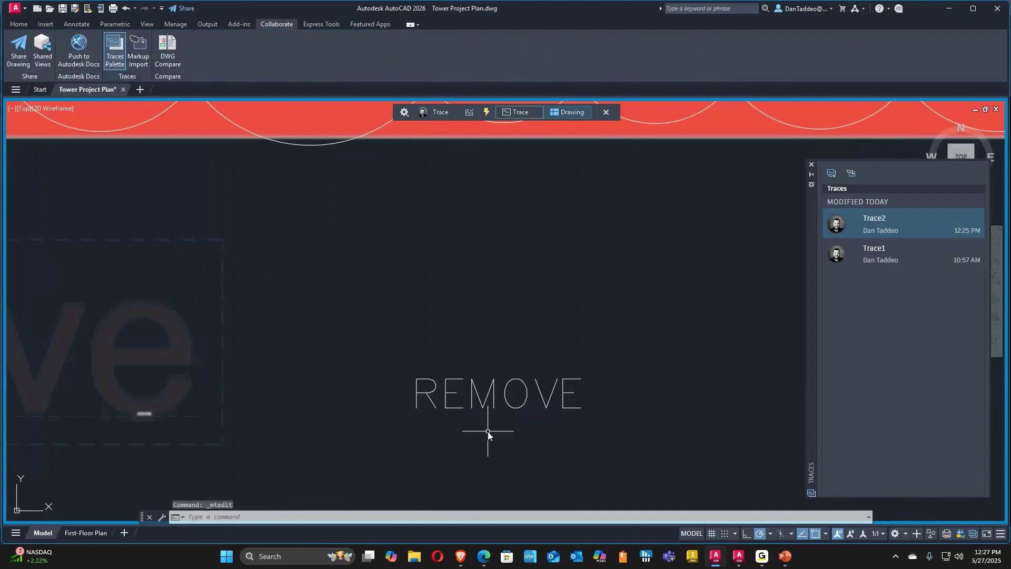
{"action": "scroll", "coordinate": [498, 387], "scroll_direction": "down", "scroll_amount": 8}
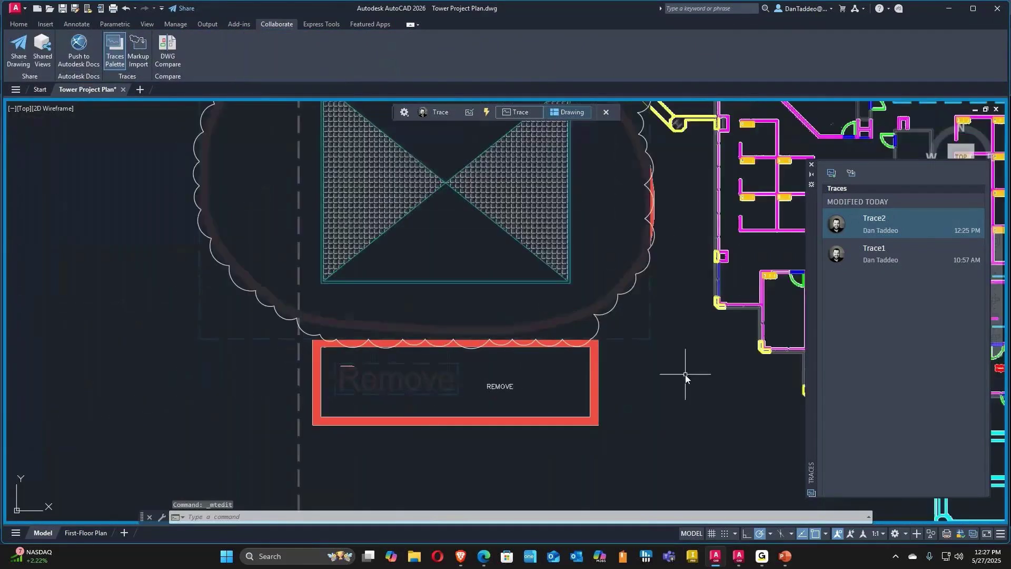
{"action": "scroll", "coordinate": [559, 417], "scroll_direction": "down", "scroll_amount": 2}
{"action": "middle_click_drag", "start_coordinate": [558, 418], "coordinate": [528, 434]}
{"action": "scroll", "coordinate": [528, 433], "scroll_direction": "down", "scroll_amount": 2}
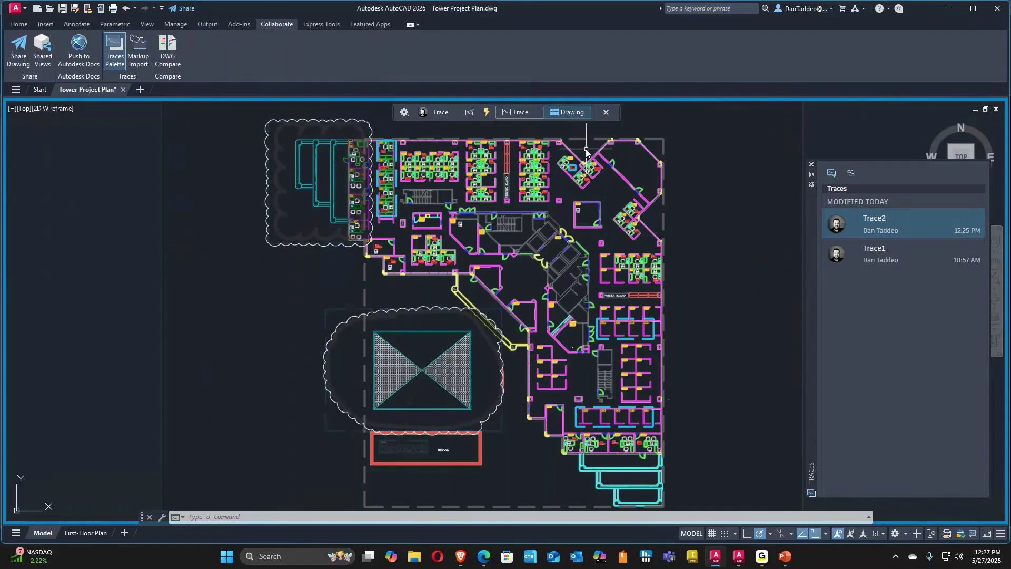
Step: Close Trace2, leaving only the plan's own revision clouds and REMOVE text
{"action": "left_click", "coordinate": [606, 113]}
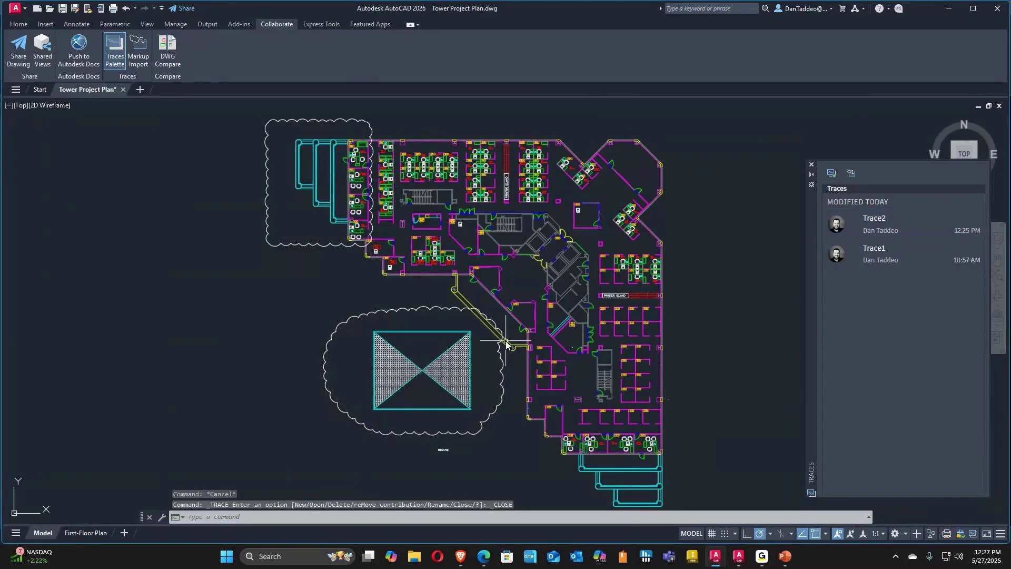
{"action": "mouse_move", "coordinate": [506, 340]}
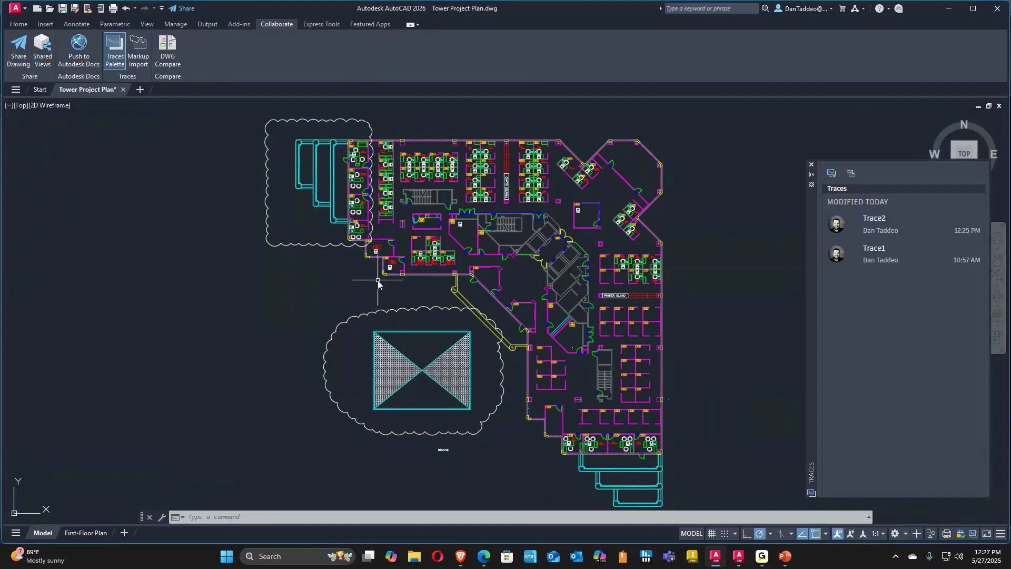
{"action": "left_click", "coordinate": [19, 24]}
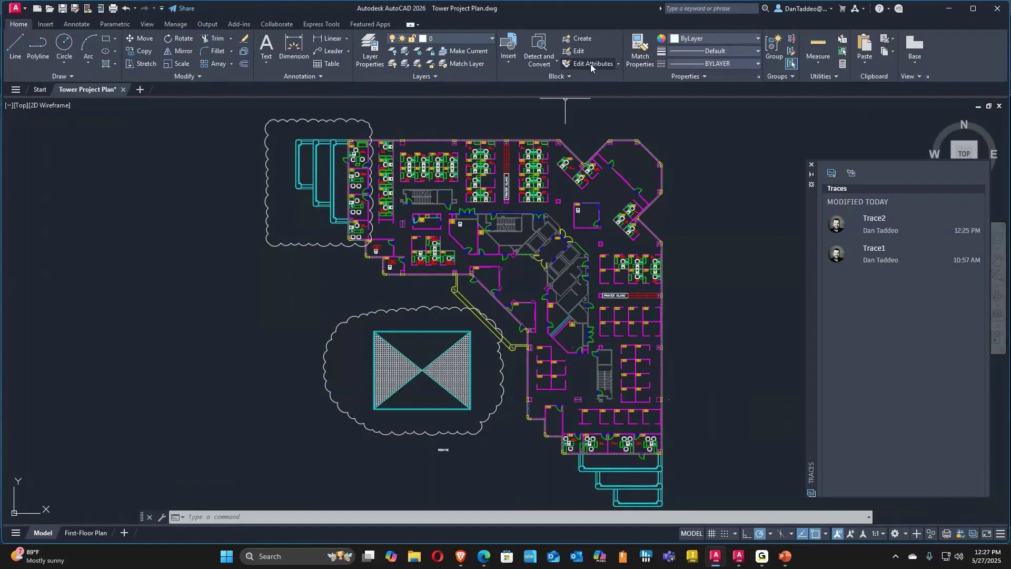
Step: Run Detect and Convert and select Set 5 with its 66 detected chairs
{"action": "left_click", "coordinate": [539, 48]}
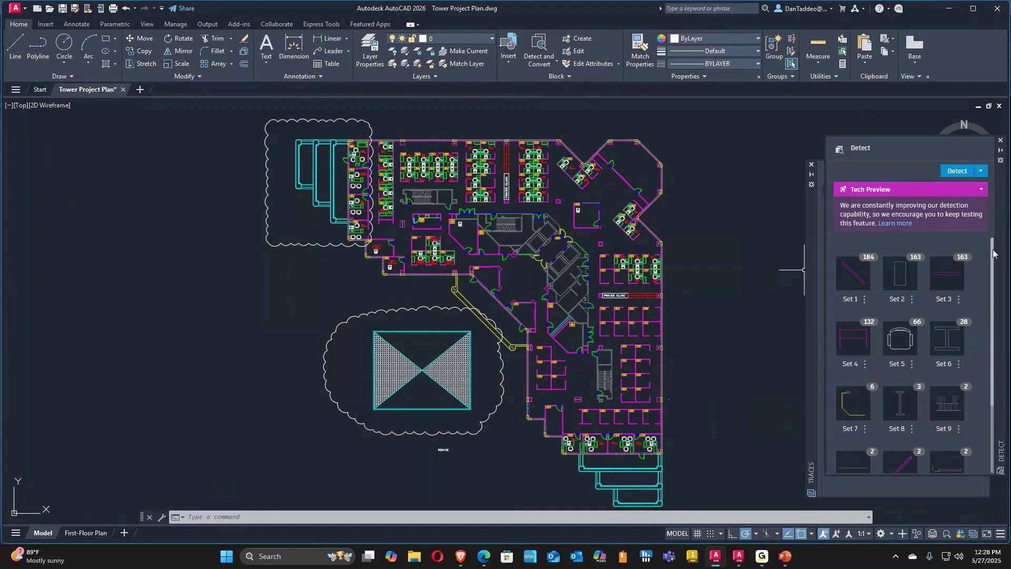
{"action": "left_click_drag", "start_coordinate": [994, 254], "coordinate": [994, 326]}
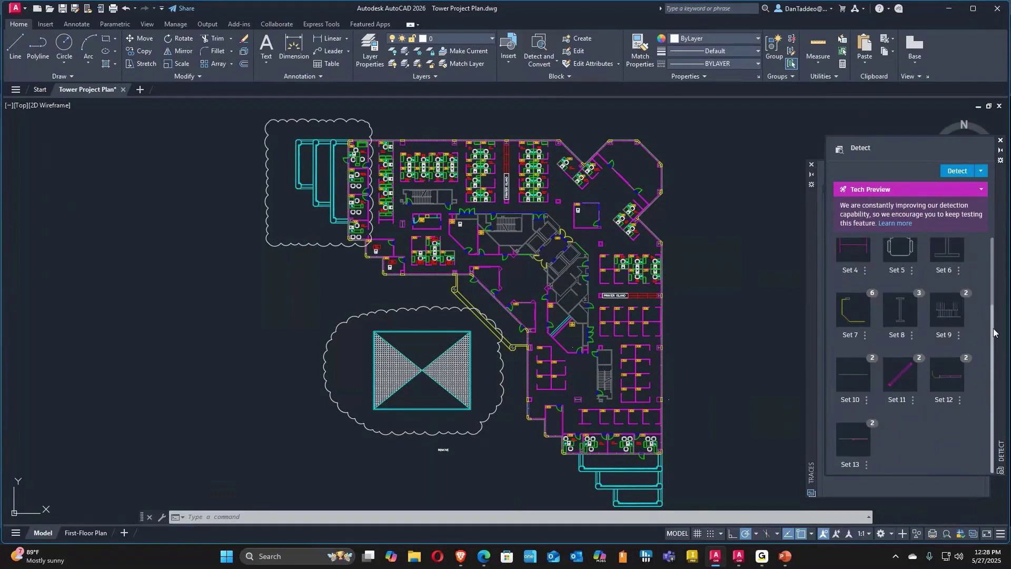
{"action": "left_click_drag", "start_coordinate": [994, 332], "coordinate": [989, 285]}
{"action": "left_click", "coordinate": [909, 302]}
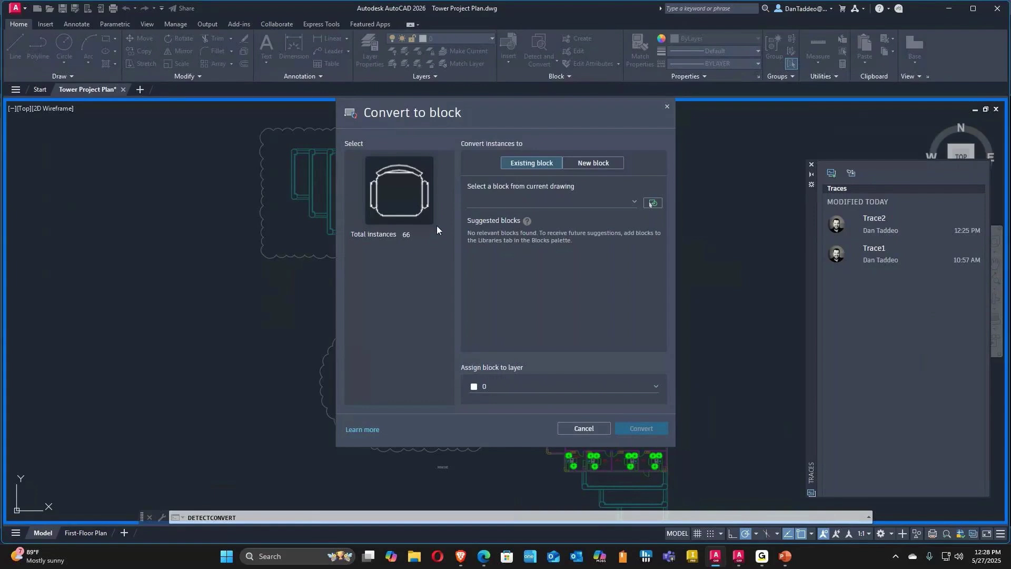
Step: Convert the 66 detected chairs into the existing CHAIR7 block on layer 0
{"action": "left_click", "coordinate": [580, 162]}
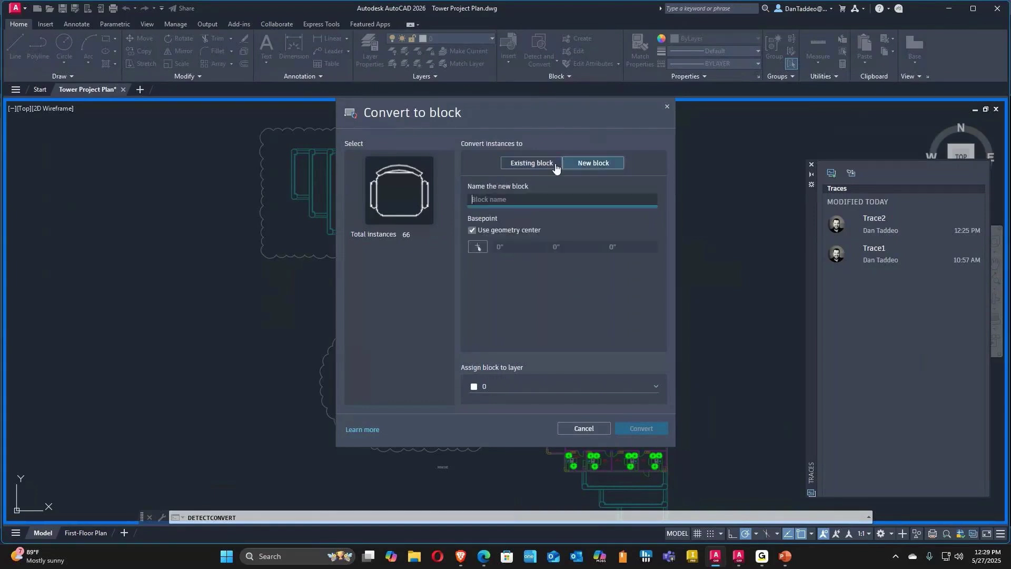
{"action": "left_click", "coordinate": [555, 165]}
{"action": "left_click", "coordinate": [629, 205]}
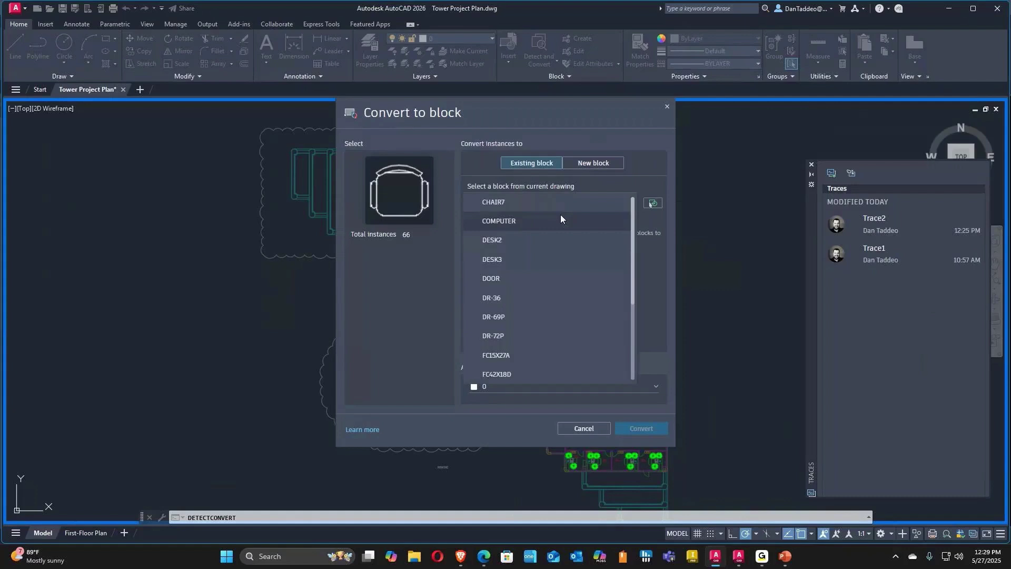
{"action": "left_click", "coordinate": [484, 203]}
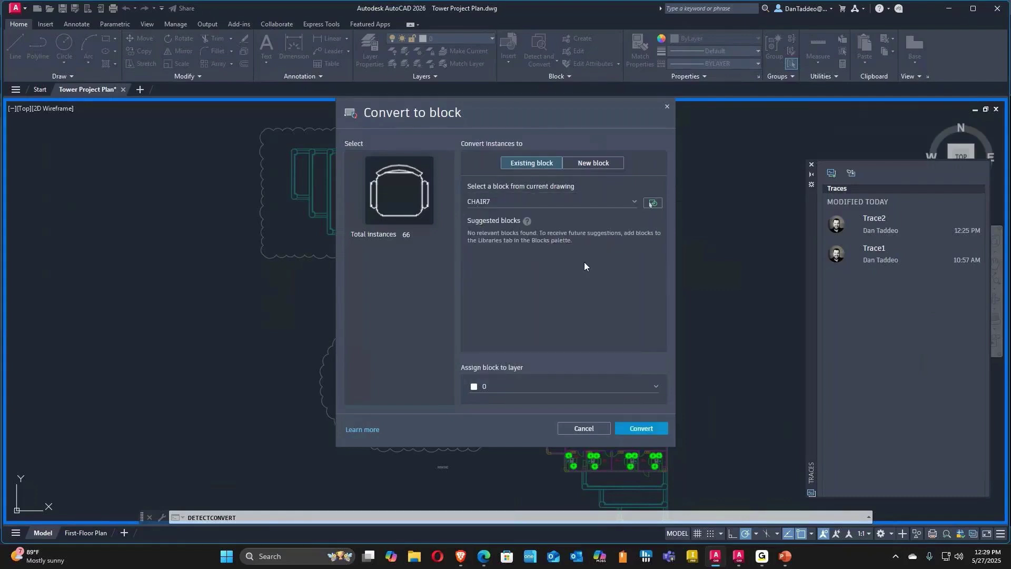
{"action": "left_click", "coordinate": [499, 393]}
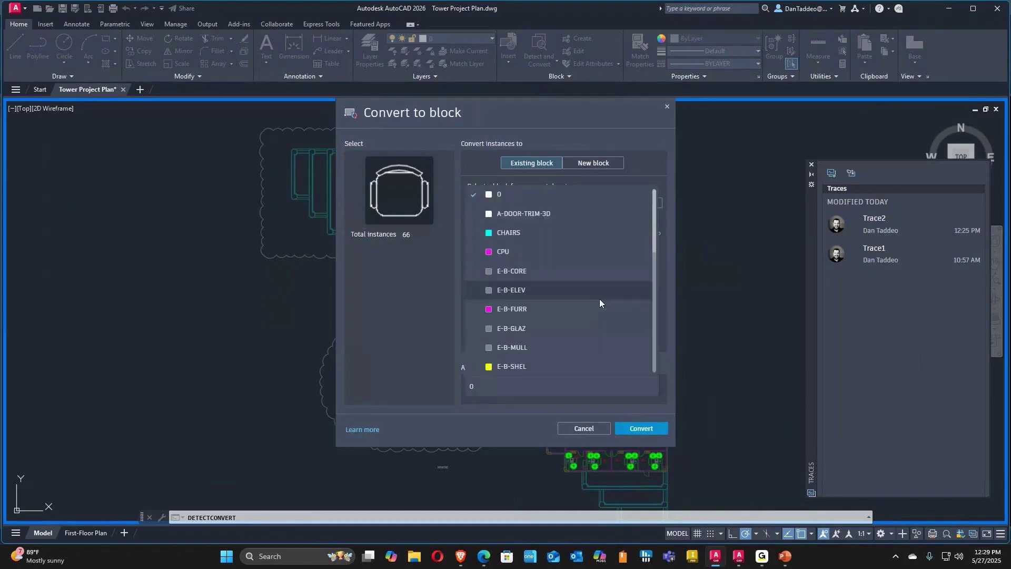
{"action": "left_click", "coordinate": [407, 304]}
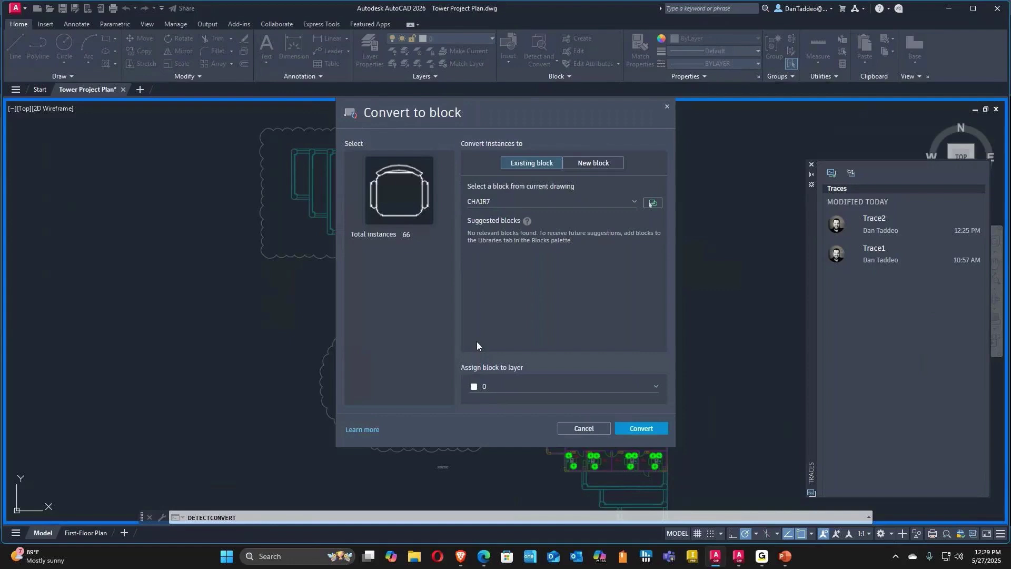
{"action": "left_click", "coordinate": [632, 429]}
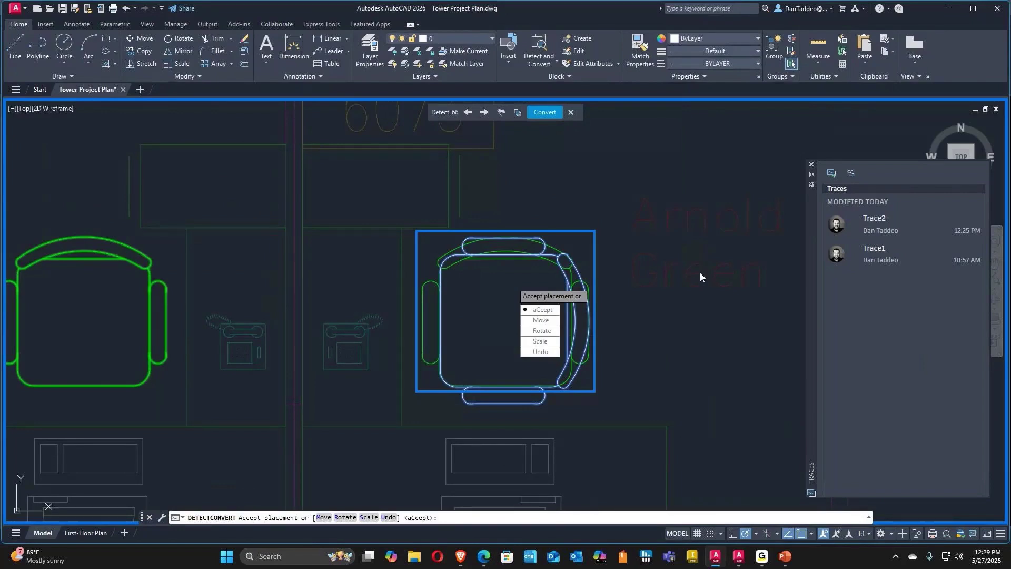
Step: Accept the CHAIR7 placement to finish the conversion, then start a Search for matching objects
{"action": "key", "text": "Return"}
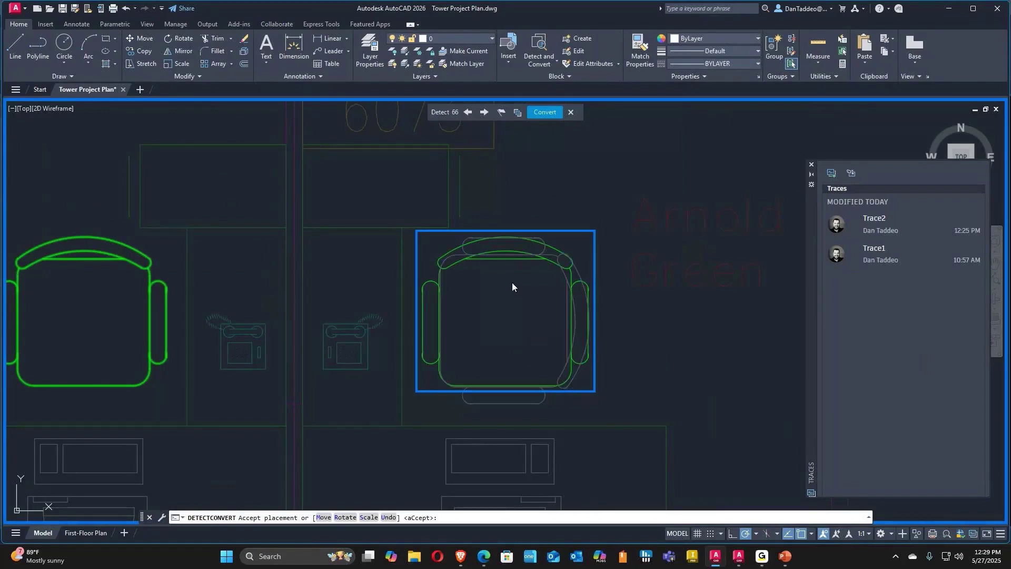
{"action": "key", "text": "Return"}
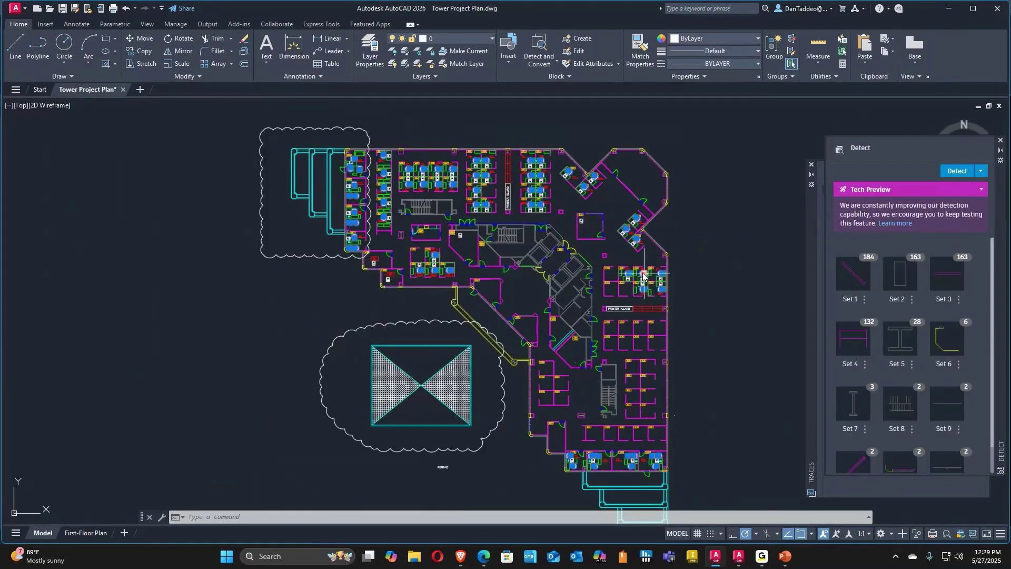
{"action": "left_click", "coordinate": [981, 171]}
{"action": "left_click", "coordinate": [957, 195]}
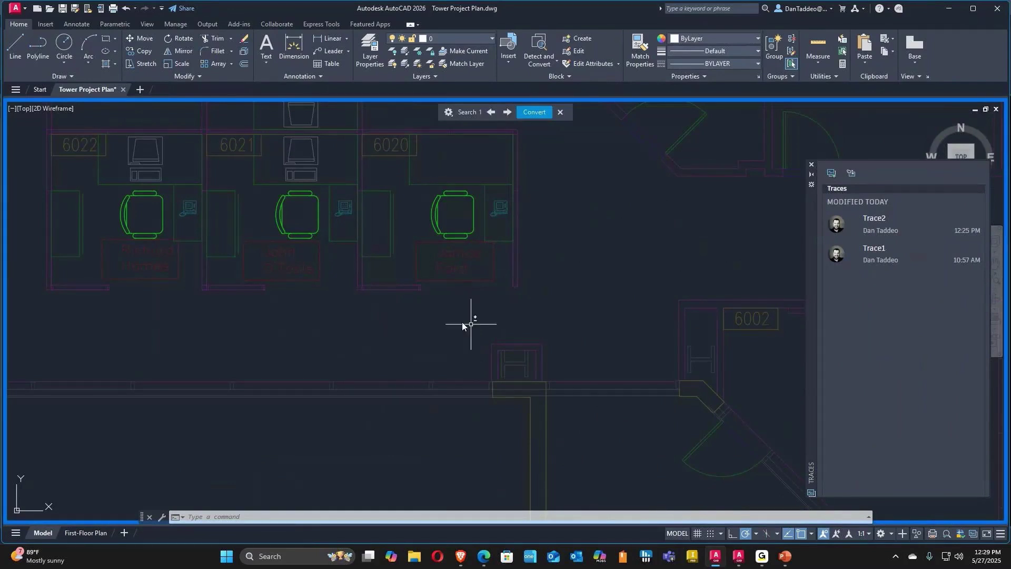
Step: Search for texts matching a chosen cubicle name and open Convert to block for the six matches
{"action": "left_click", "coordinate": [558, 112]}
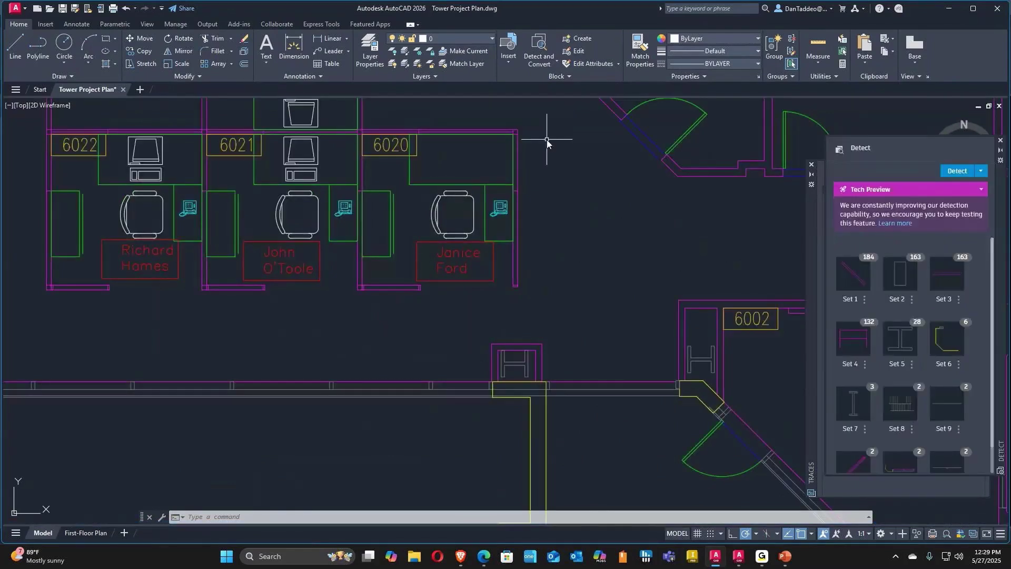
{"action": "left_click", "coordinate": [978, 173]}
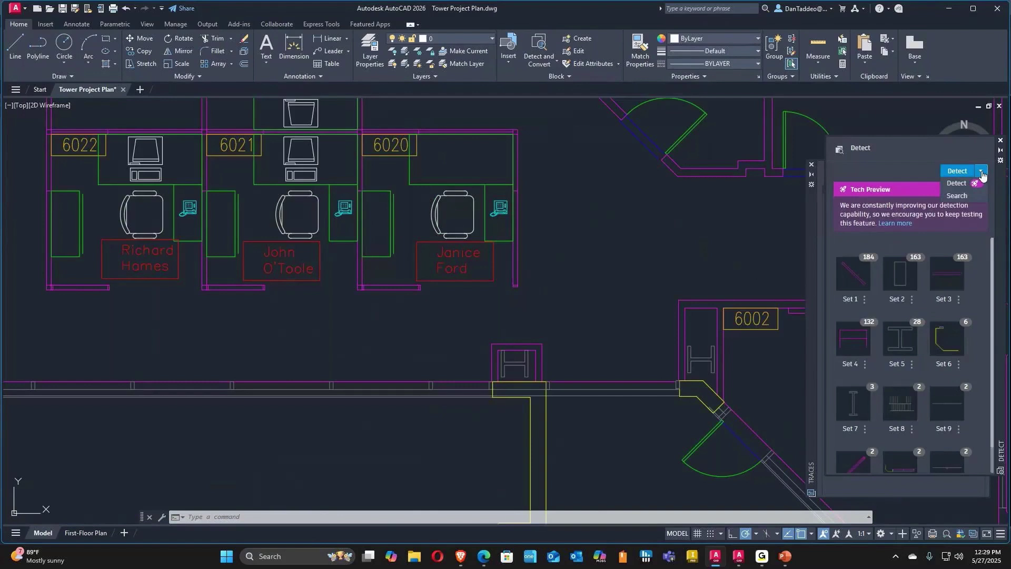
{"action": "left_click", "coordinate": [956, 198]}
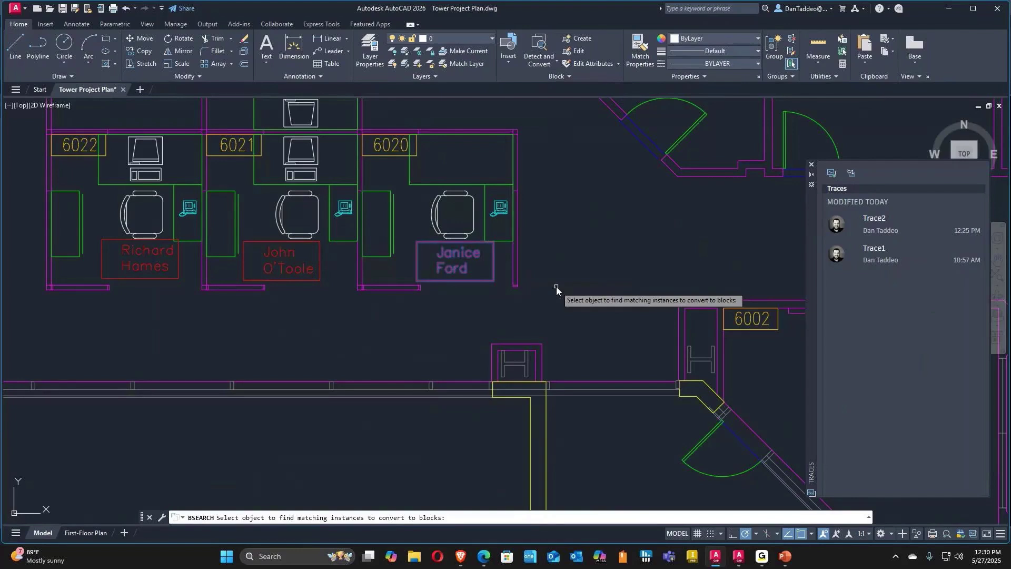
{"action": "key", "text": "Return"}
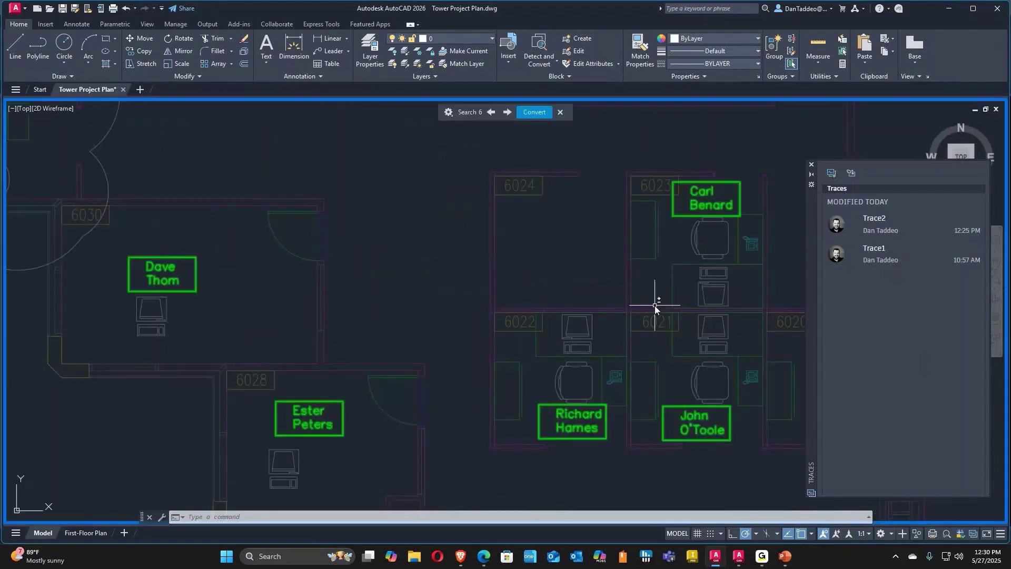
{"action": "middle_click_drag", "start_coordinate": [666, 304], "coordinate": [548, 280]}
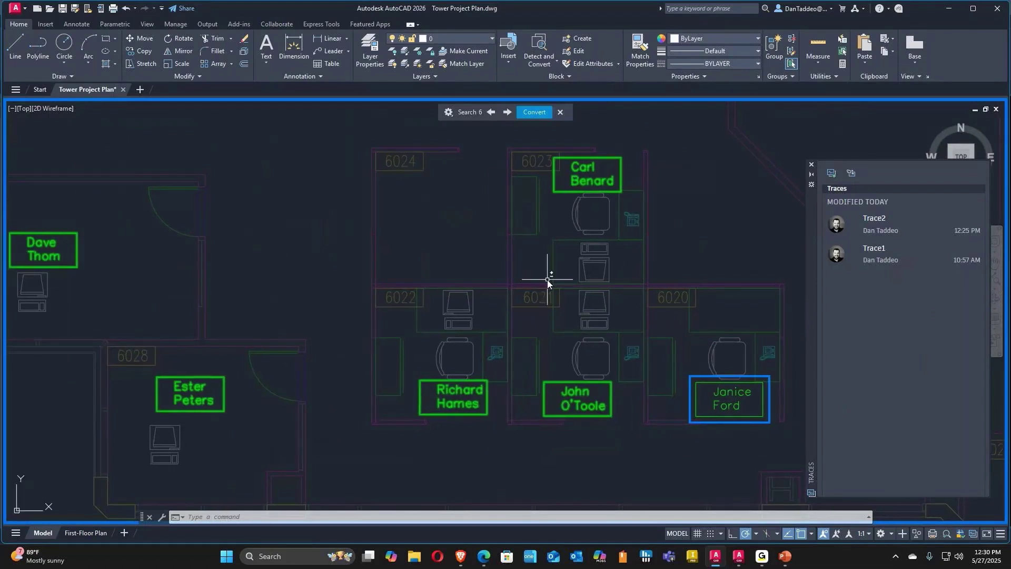
{"action": "left_click", "coordinate": [534, 113]}
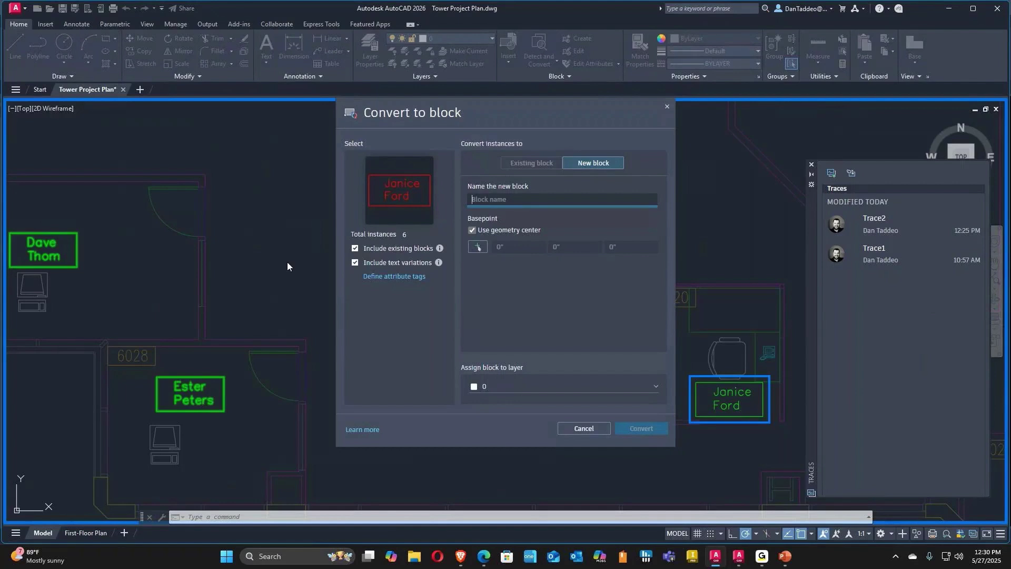
Step: Enter CubicleNames as the new block name and convert the six occupant name texts
{"action": "type", "text": "N"}
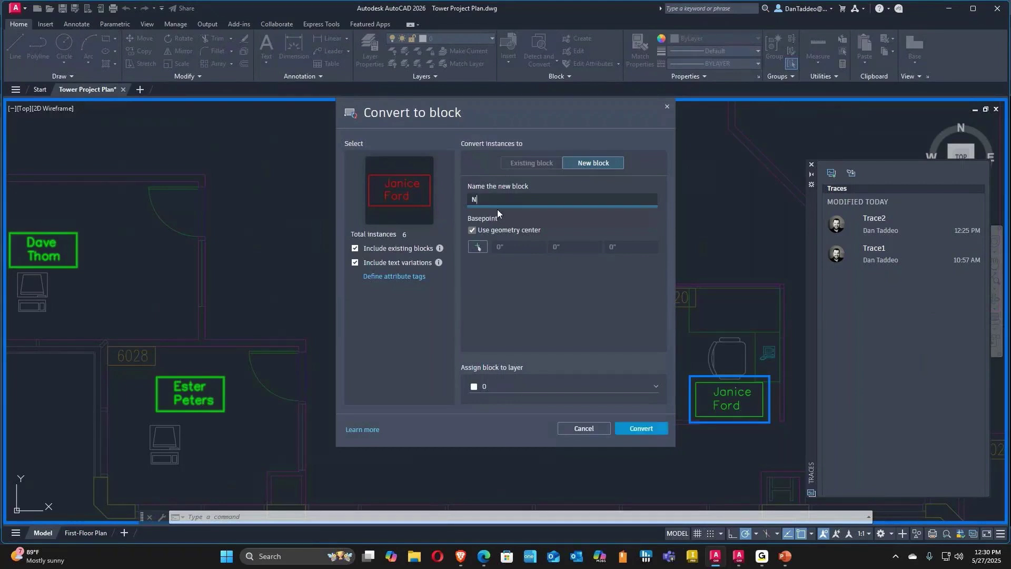
{"action": "key", "text": "BackSpace"}
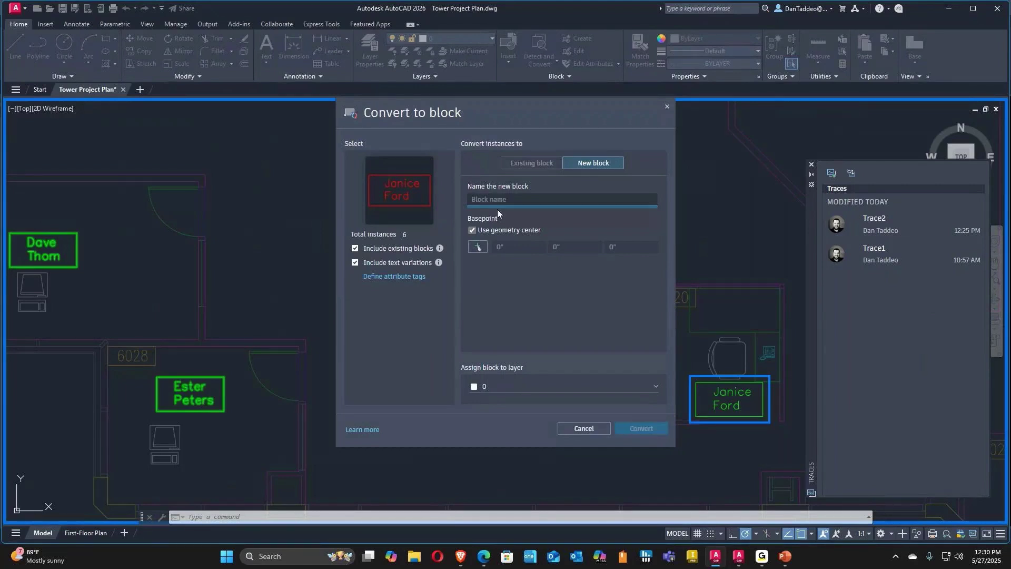
{"action": "type", "text": "CubicleNames"}
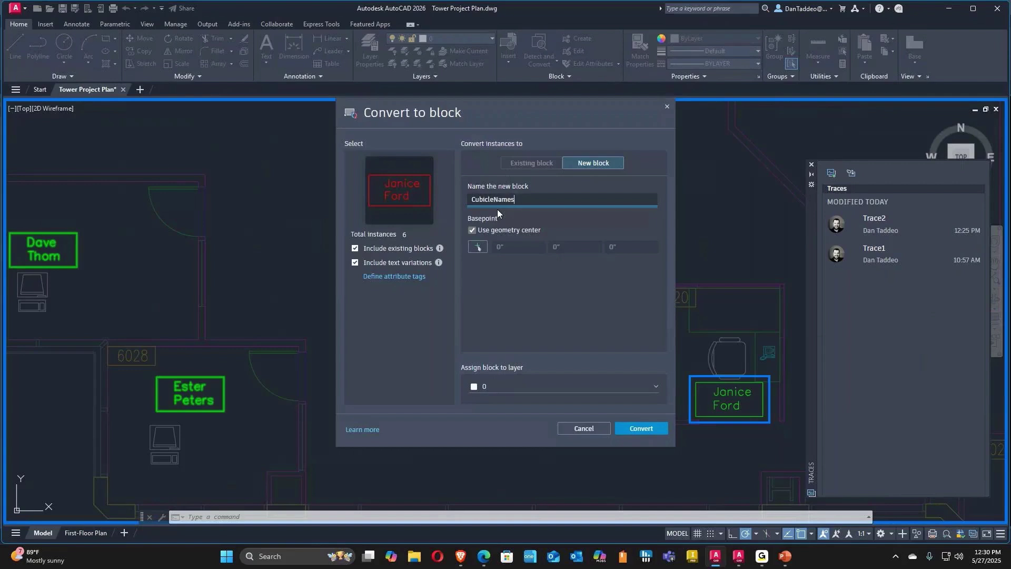
{"action": "left_click", "coordinate": [638, 428]}
{"action": "mouse_move", "coordinate": [595, 421]}
{"action": "middle_mouse_down"}
{"action": "mouse_move", "coordinate": [405, 287]}
{"action": "mouse_move", "coordinate": [466, 329]}
{"action": "middle_mouse_up"}
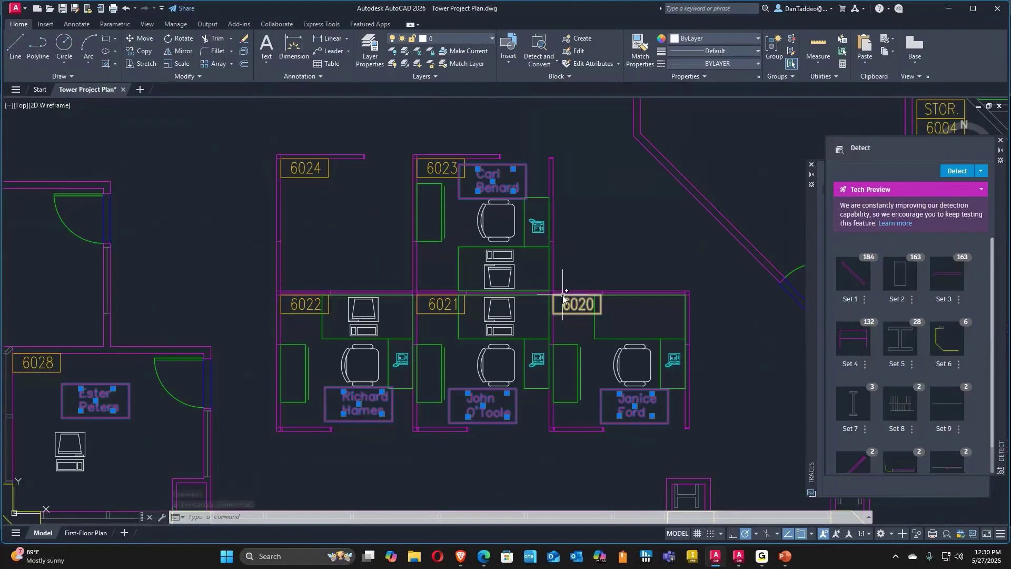
Step: Deselect the CubicleNames blocks and zoom extents to the whole Tower Project floor plan
{"action": "mouse_move", "coordinate": [562, 299]}
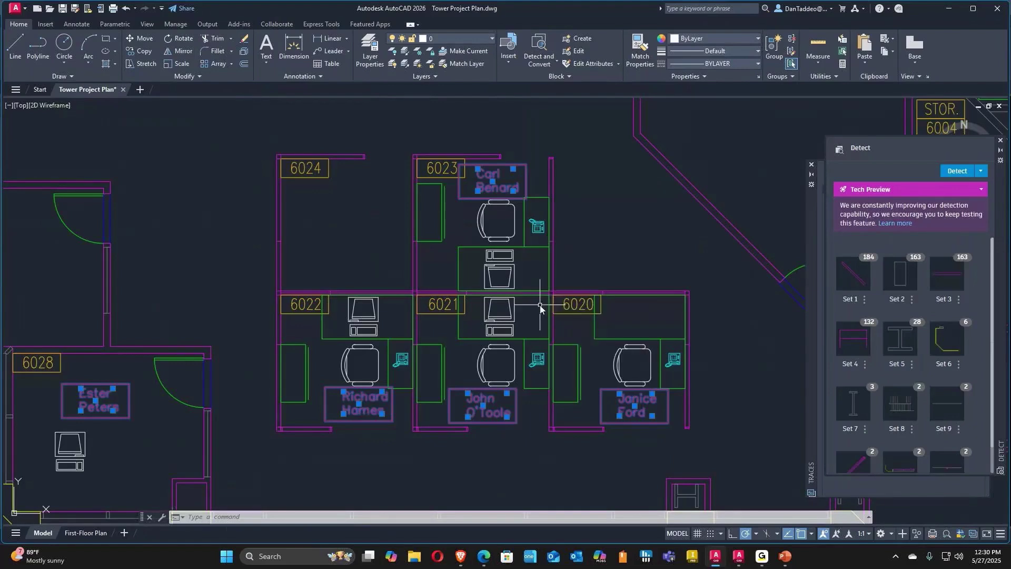
{"action": "key", "text": "Escape"}
{"action": "middle_click", "coordinate": [480, 311]}
{"action": "middle_click", "coordinate": [480, 312]}
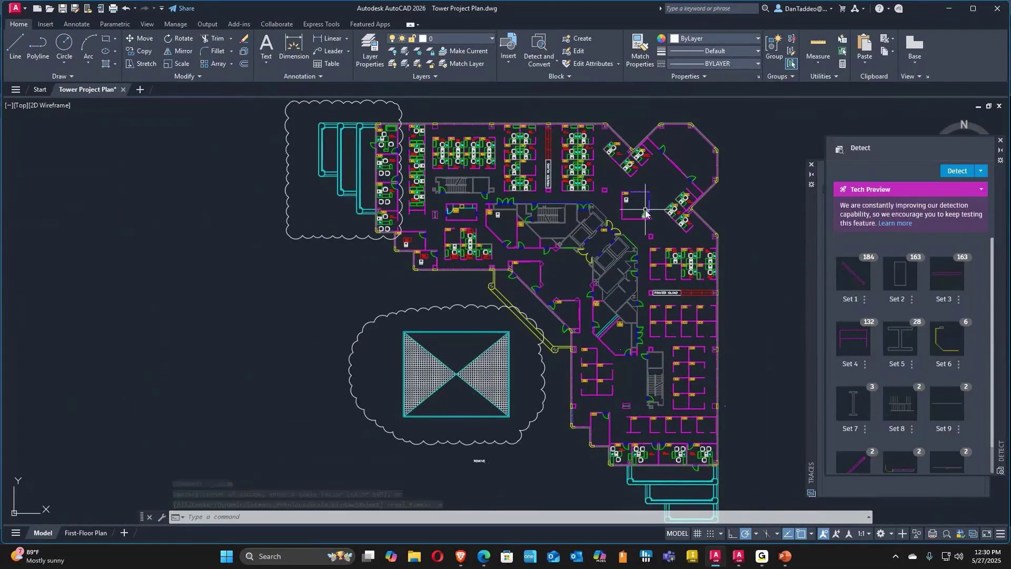
{"action": "mouse_move", "coordinate": [646, 212]}
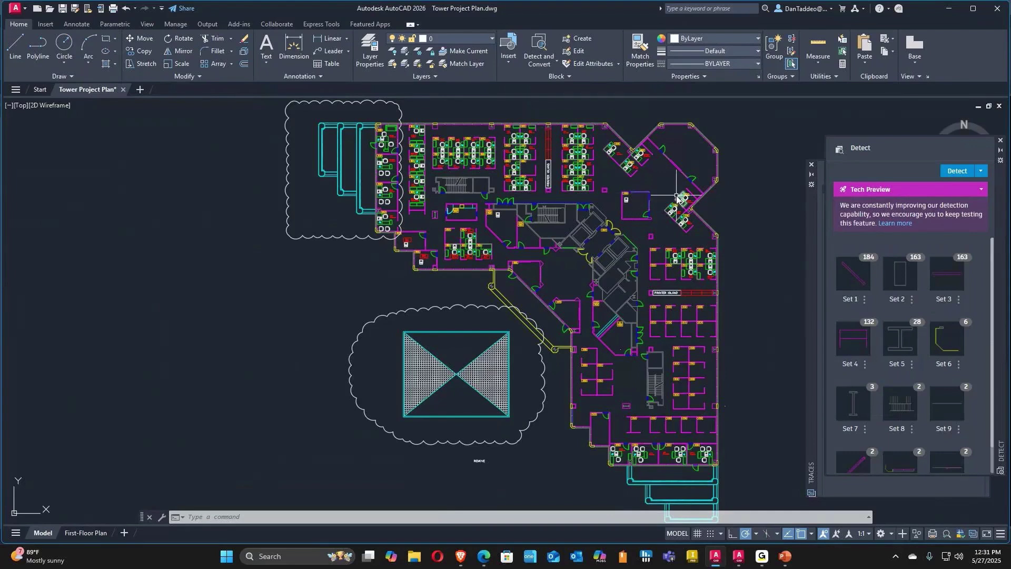
Step: Close the Detect and Traces palettes and save Tower Project Plan.dwg with Ctrl+S
{"action": "left_click", "coordinate": [1001, 141]}
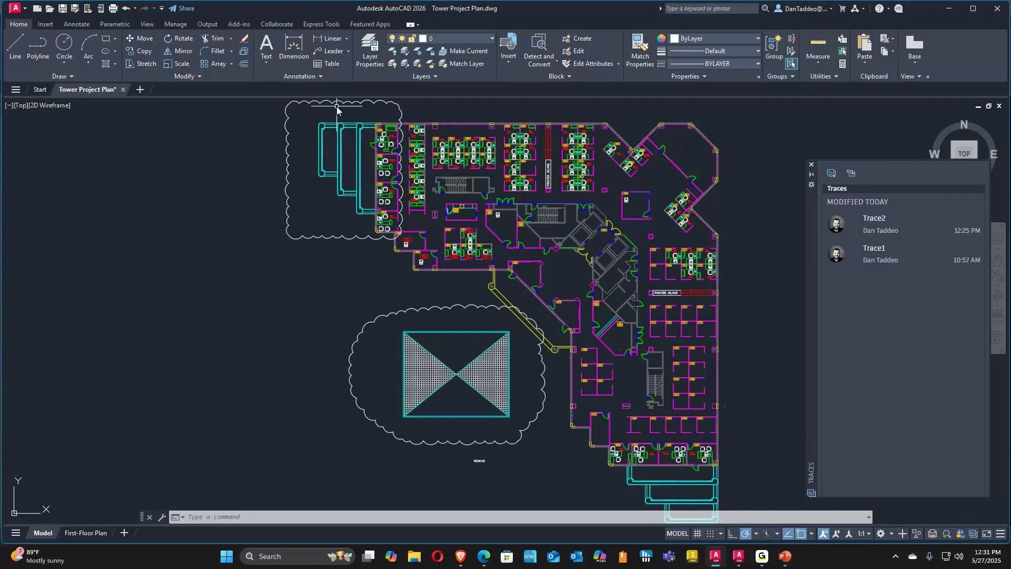
{"action": "left_click", "coordinate": [811, 164]}
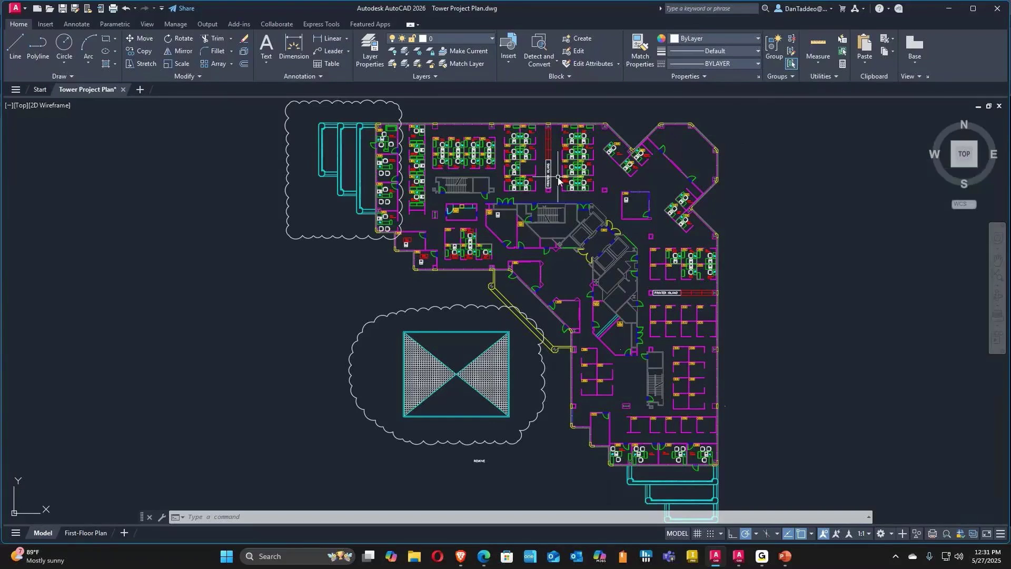
{"action": "key", "text": "ctrl+s"}
{"action": "key", "text": "alt+m"}
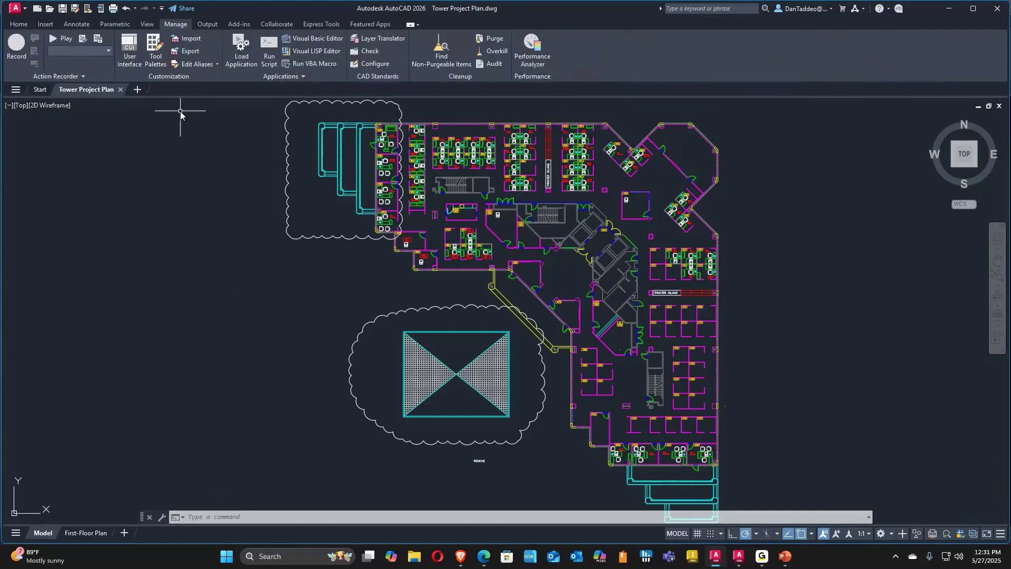
Step: Move through the Collaborate and Manage tabs to the View tab, where Activity Insights lives
{"action": "left_click", "coordinate": [270, 25]}
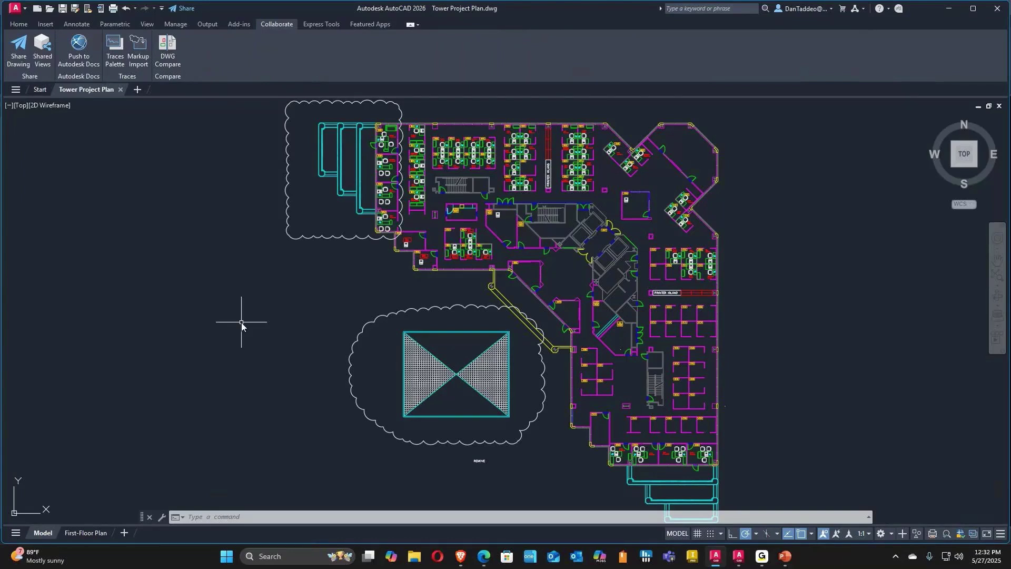
{"action": "left_click", "coordinate": [173, 24]}
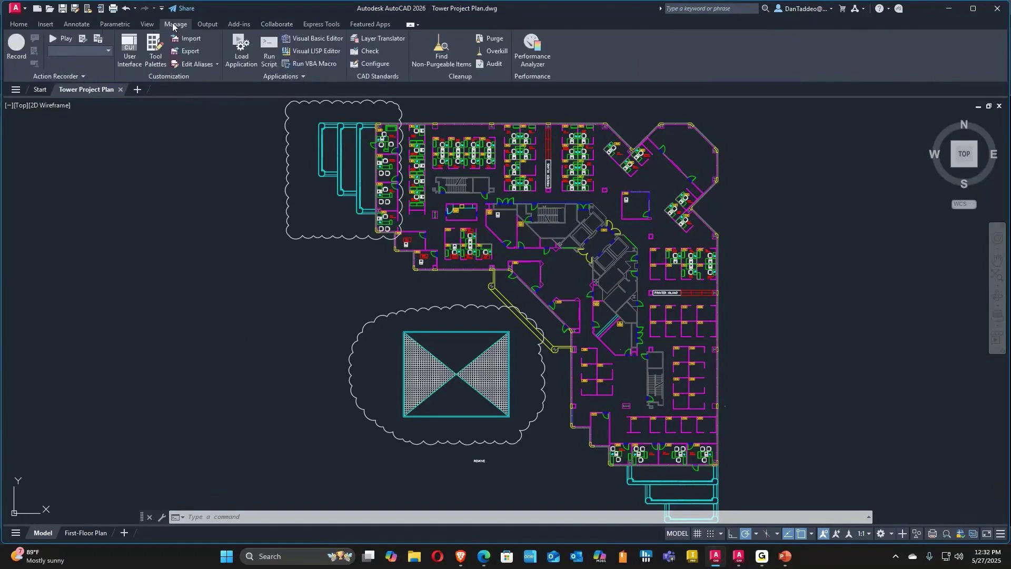
{"action": "left_click", "coordinate": [149, 24]}
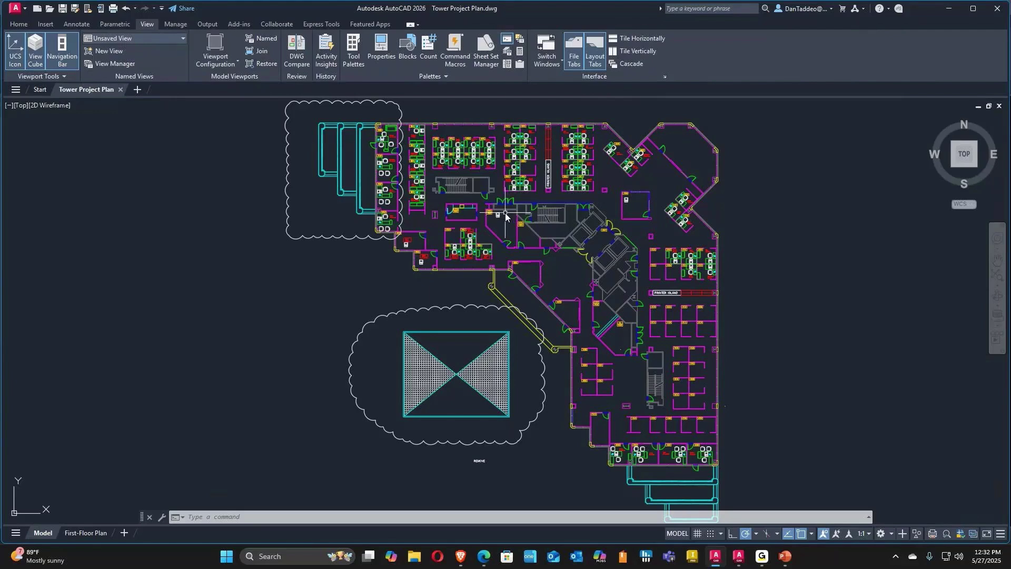
Step: Open Activity Insights and read the Activity Properties of the most recent Saved entry
{"action": "left_click", "coordinate": [326, 50]}
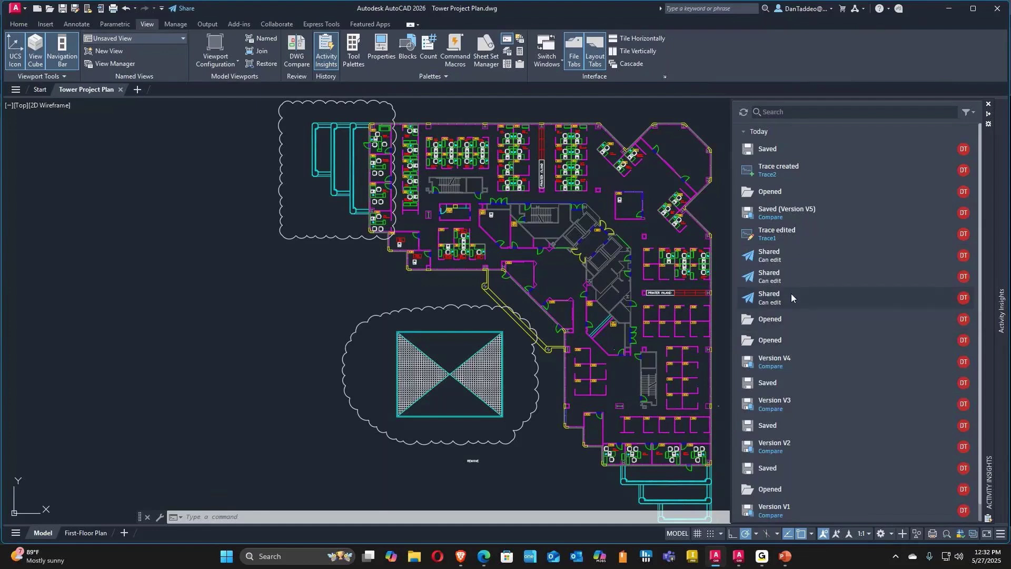
{"action": "left_click", "coordinate": [770, 151]}
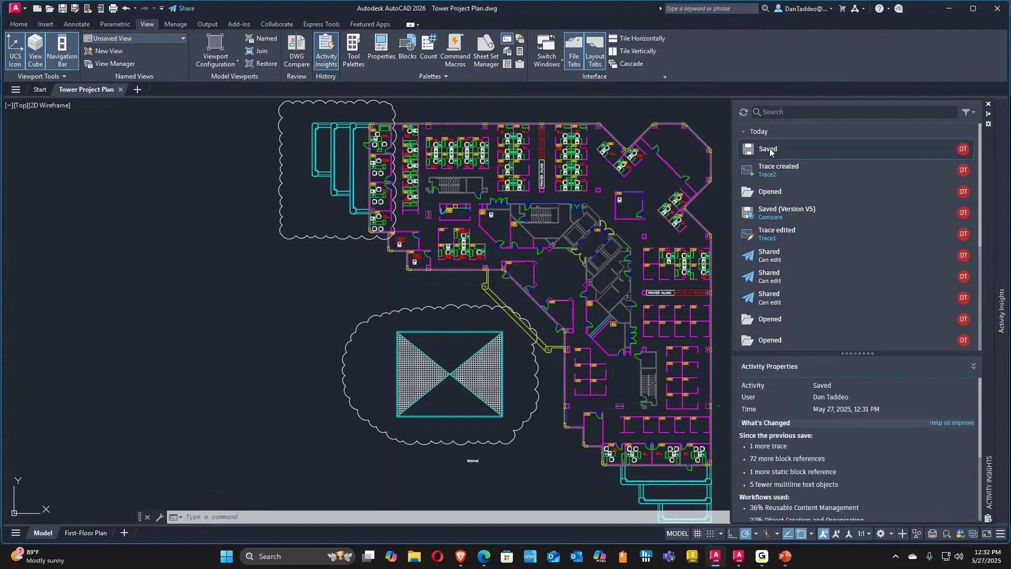
{"action": "scroll", "coordinate": [855, 492], "scroll_direction": "down", "scroll_amount": 2}
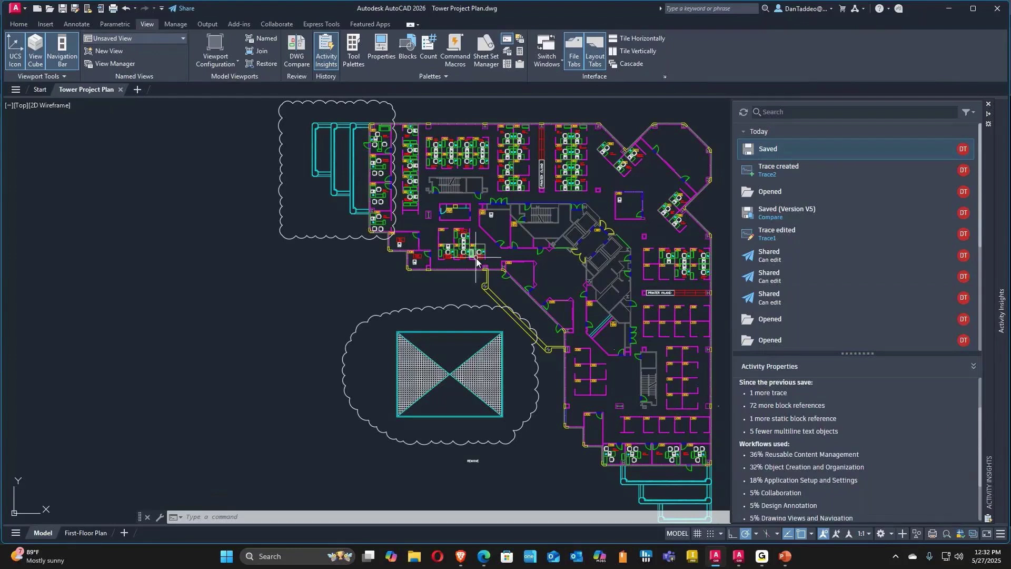
{"action": "scroll", "coordinate": [874, 438], "scroll_direction": "down", "scroll_amount": 2}
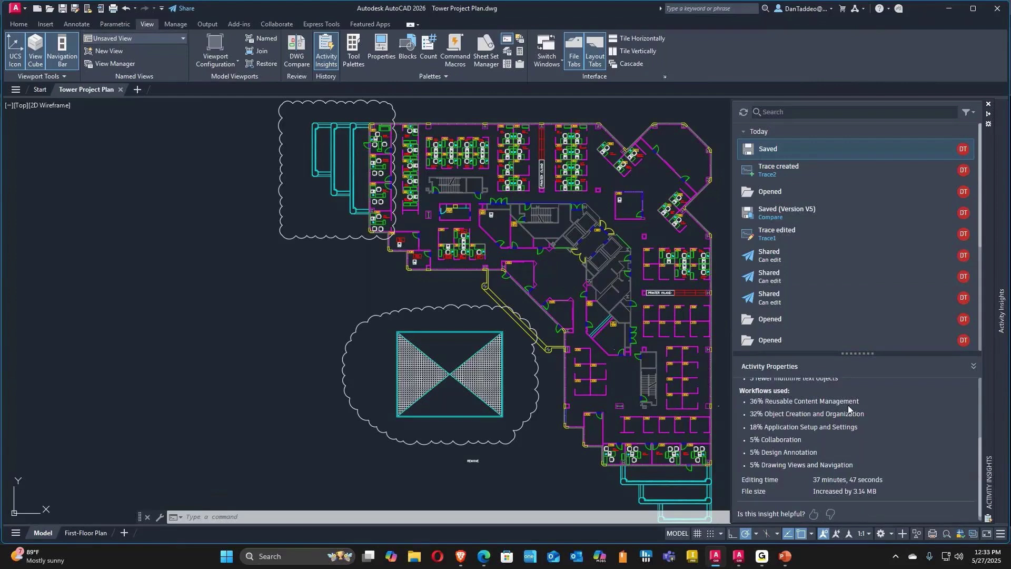
{"action": "scroll", "coordinate": [848, 410], "scroll_direction": "down", "scroll_amount": 1}
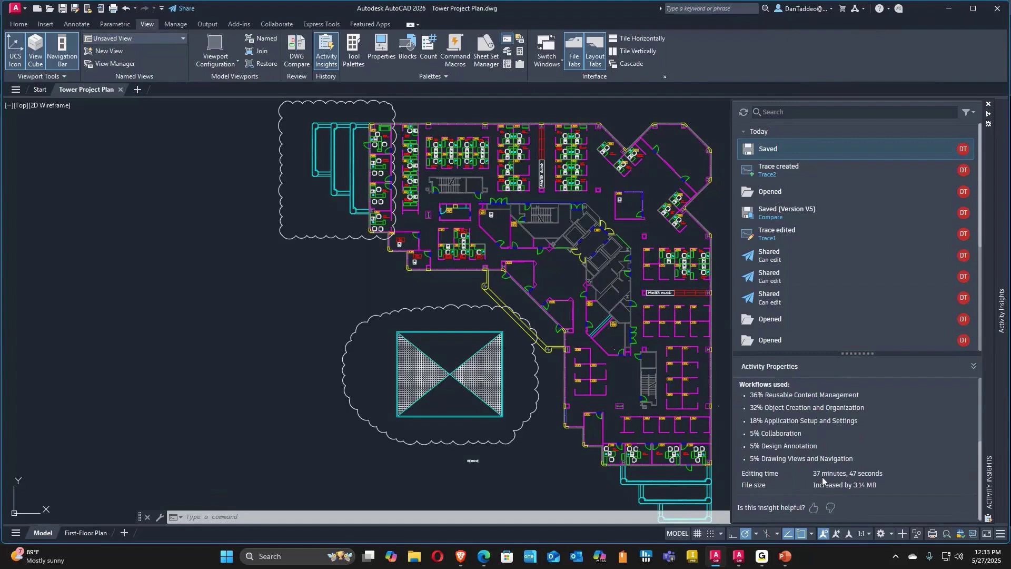
{"action": "scroll", "coordinate": [774, 436], "scroll_direction": "up", "scroll_amount": 4}
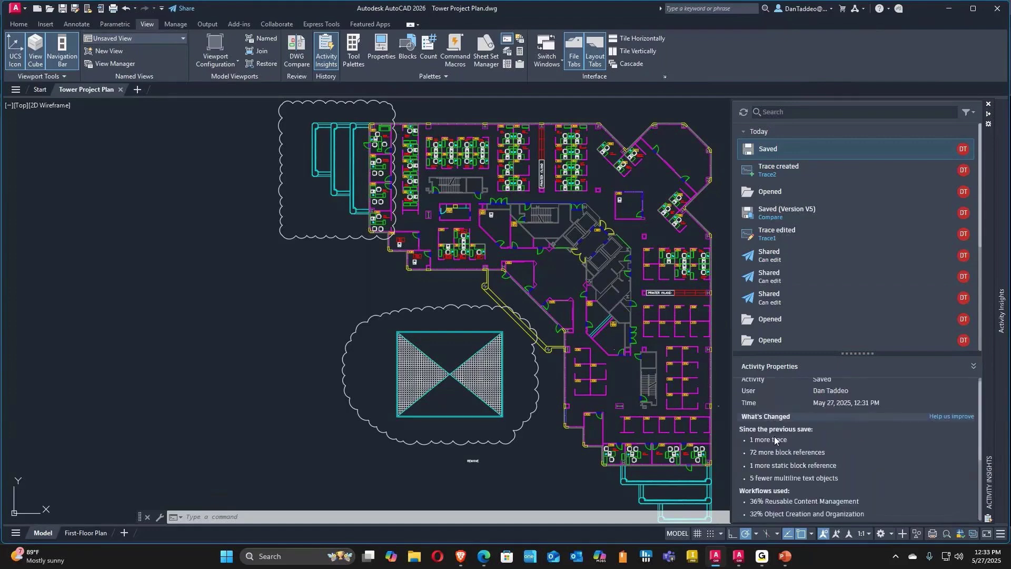
{"action": "scroll", "coordinate": [895, 445], "scroll_direction": "down", "scroll_amount": 5}
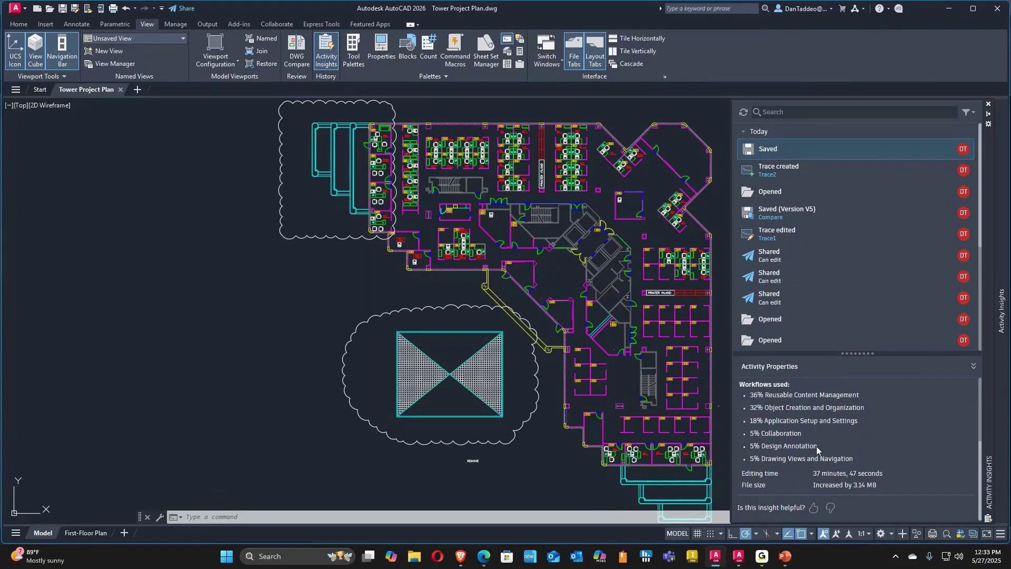
Step: Review the properties of the Trace edited entry and both Shared entries
{"action": "left_click", "coordinate": [784, 241]}
{"action": "left_click", "coordinate": [772, 260]}
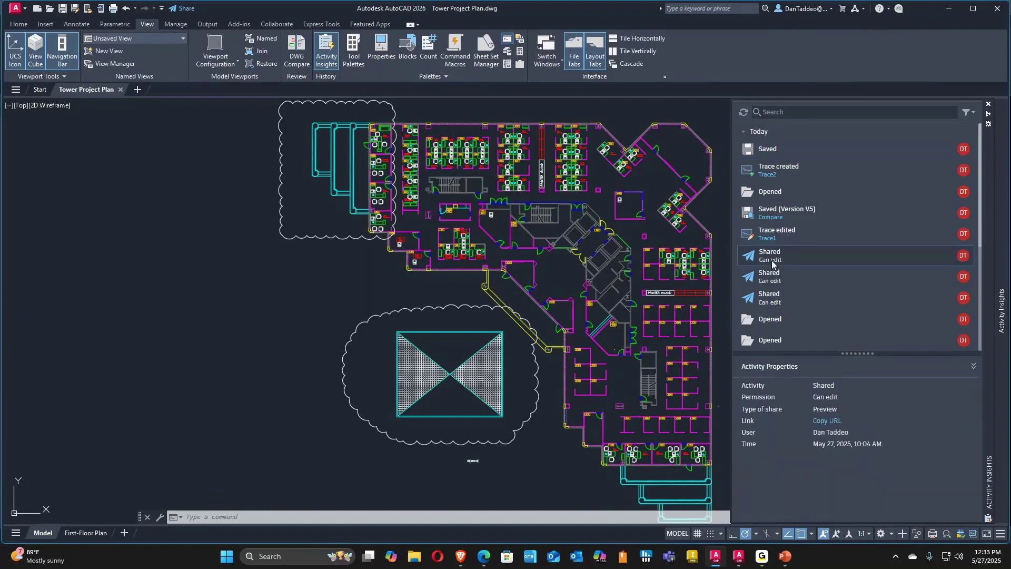
{"action": "left_click", "coordinate": [791, 279]}
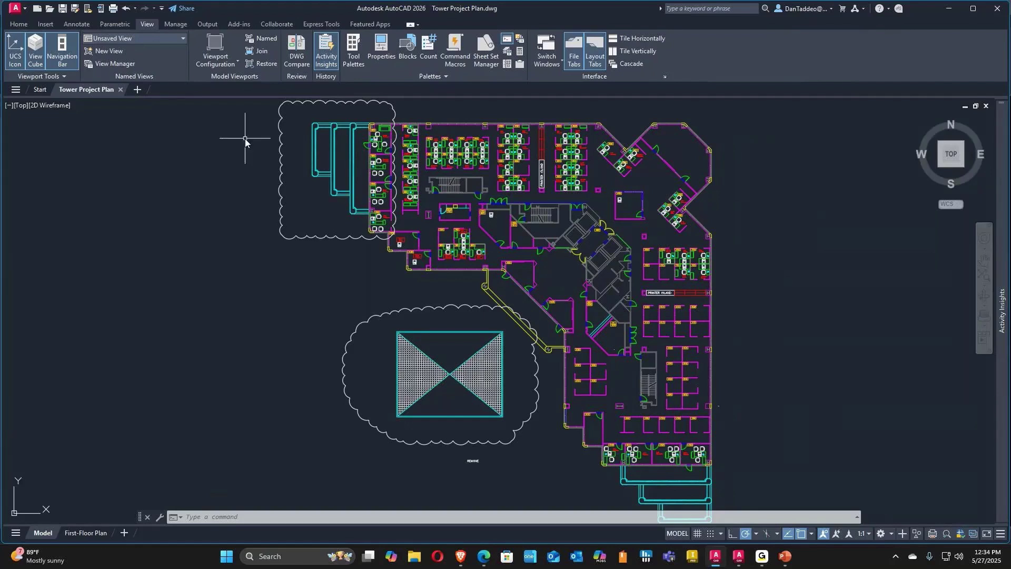
Step: Bring California House-A.dwg in AutoCAD 2025 to the front from the taskbar
{"action": "left_click", "coordinate": [76, 23]}
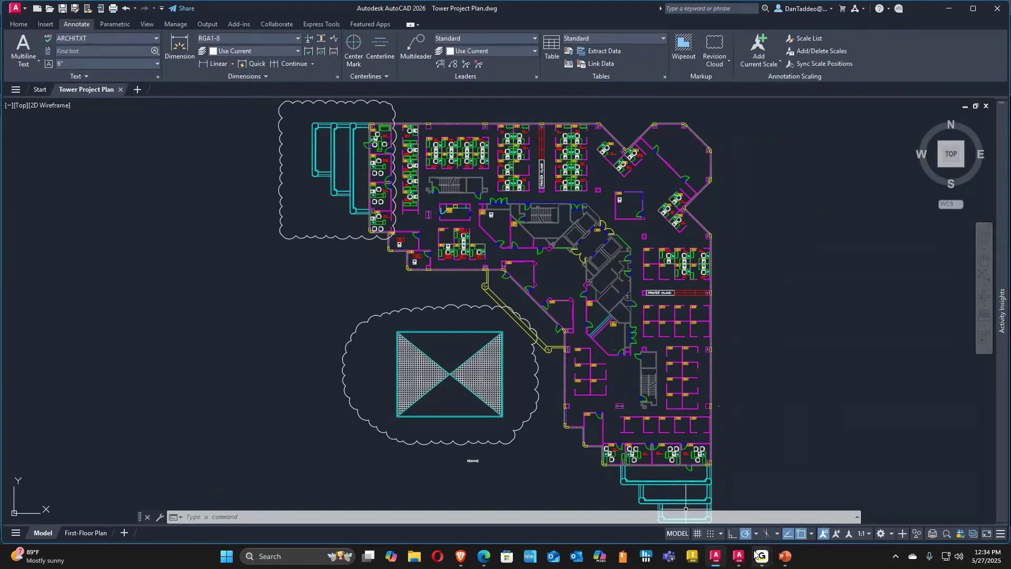
{"action": "left_click", "coordinate": [738, 556]}
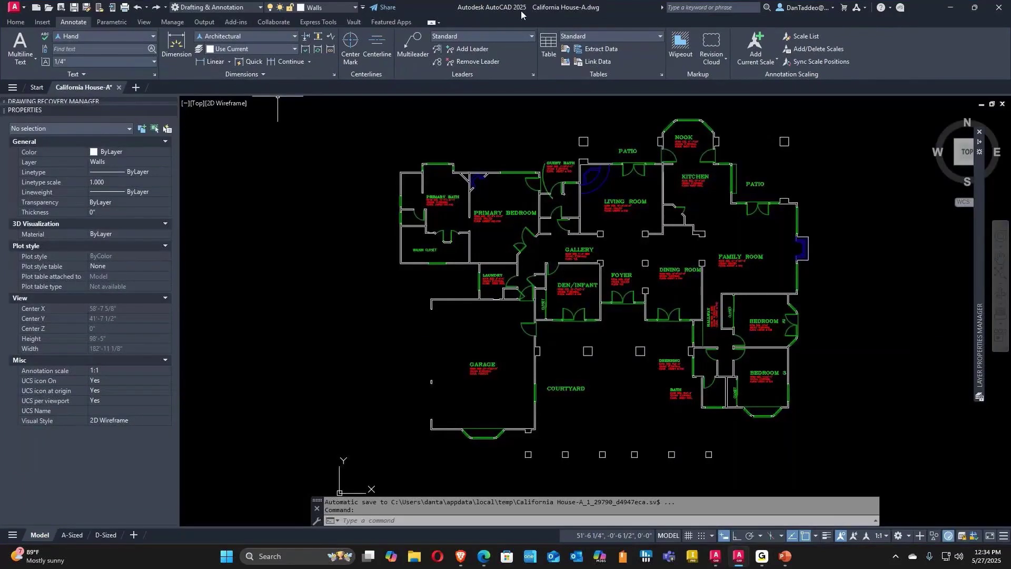
Step: Check the layer list, start and cancel Center Mark and Centerline, then return to AutoCAD 2026
{"action": "left_click", "coordinate": [356, 8]}
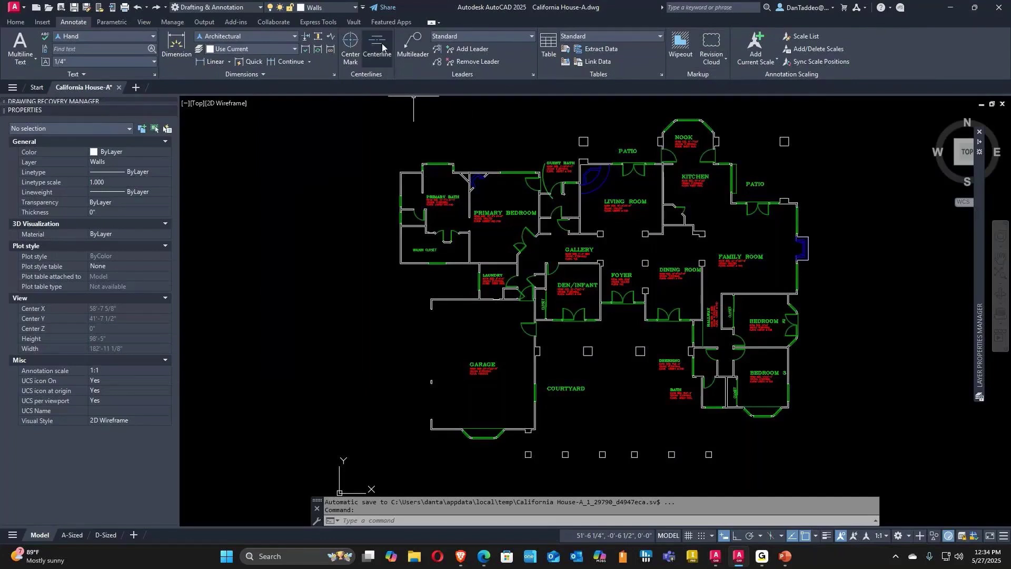
{"action": "left_click", "coordinate": [353, 9]}
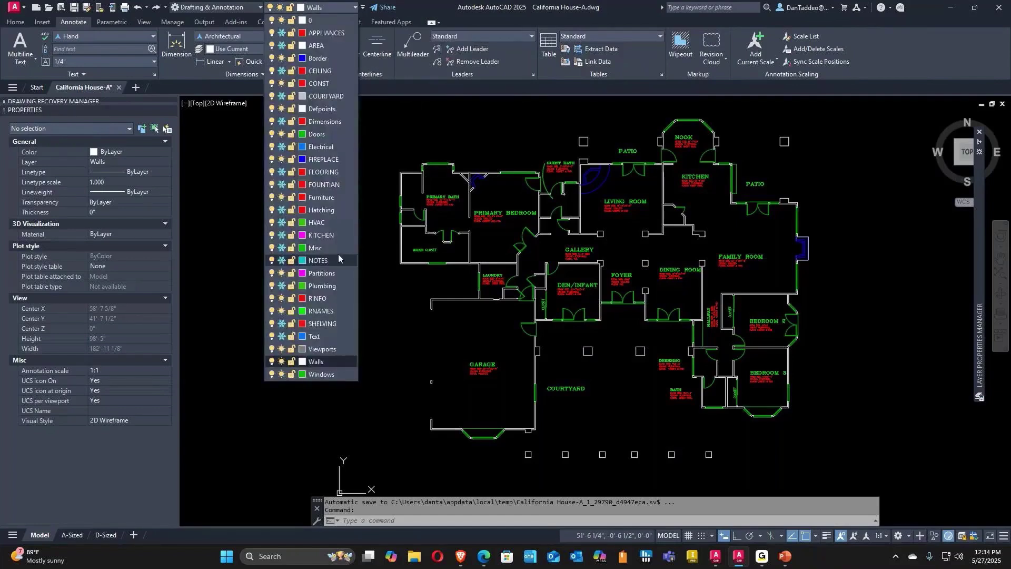
{"action": "left_click", "coordinate": [351, 39]}
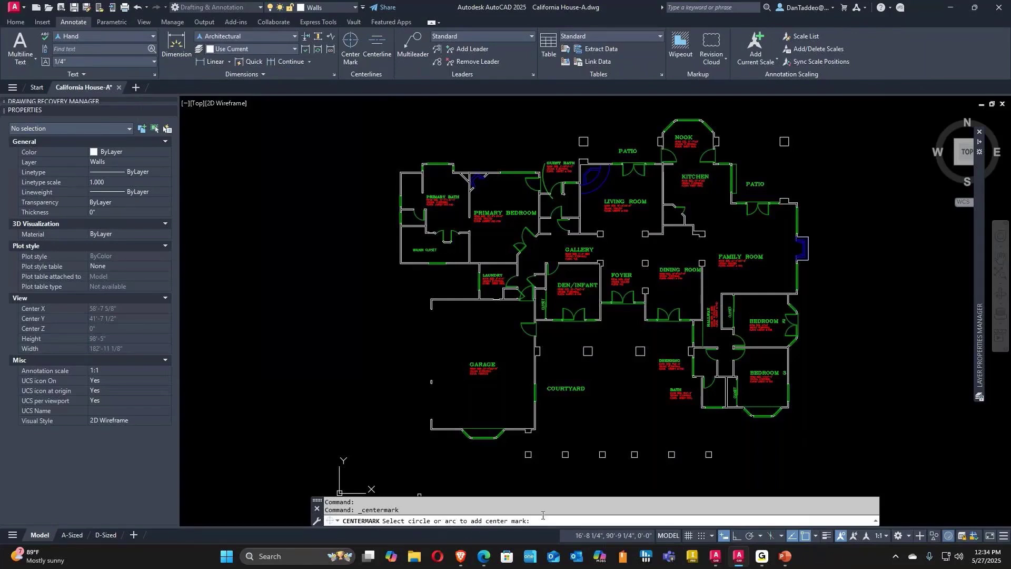
{"action": "key", "text": "Escape"}
{"action": "left_click", "coordinate": [381, 36]}
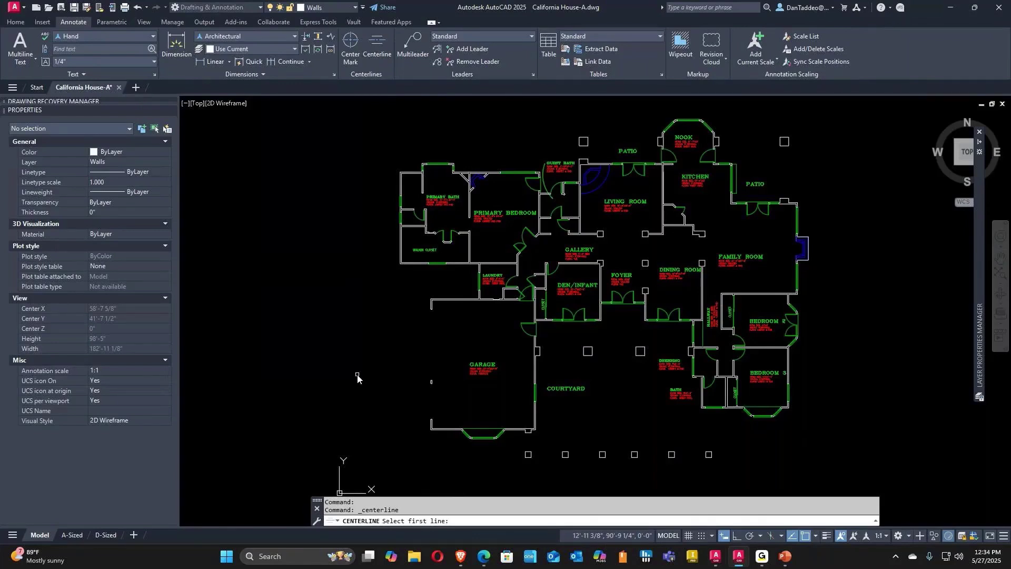
{"action": "key", "text": "Escape"}
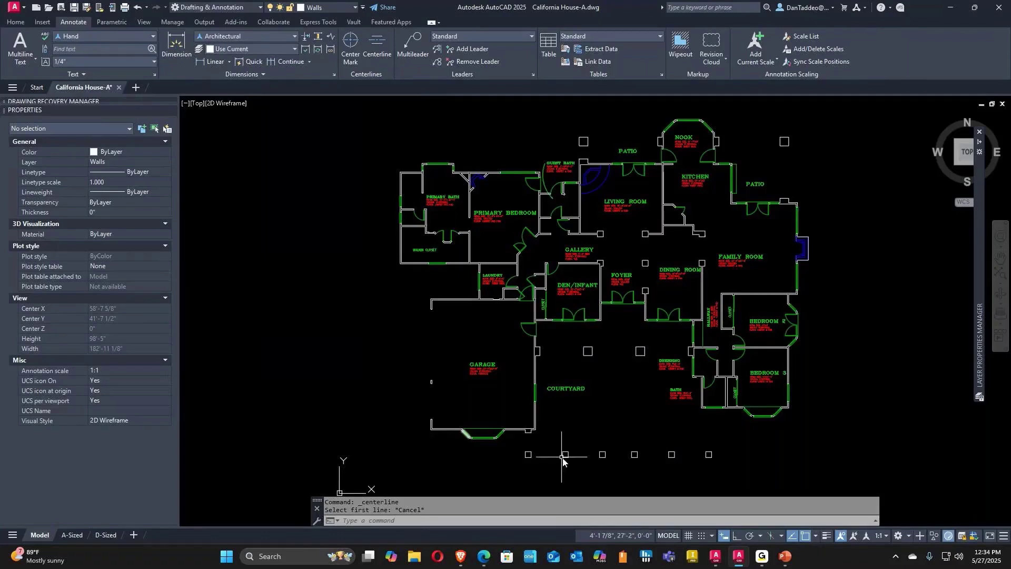
{"action": "left_click", "coordinate": [714, 557]}
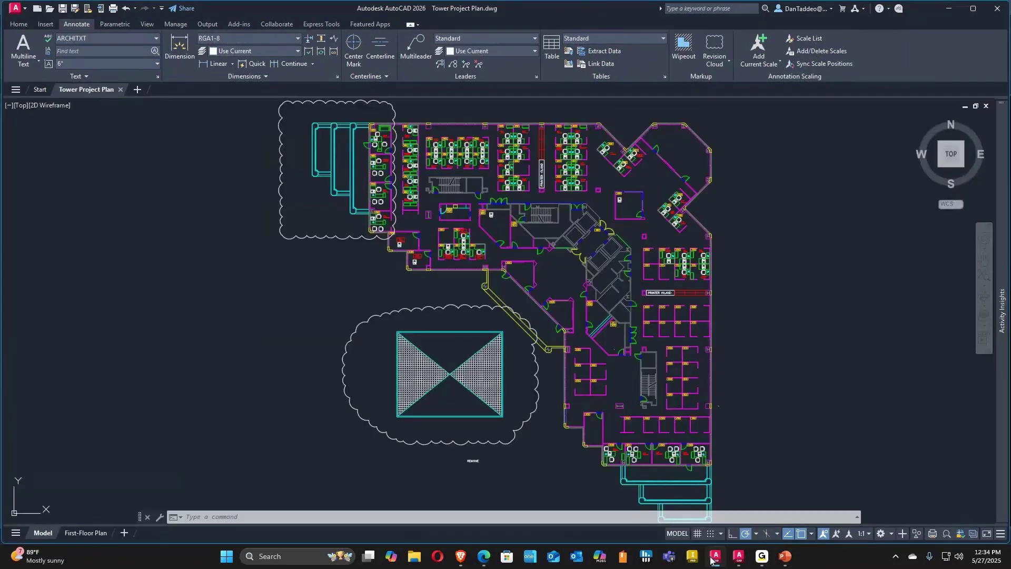
Step: Set the Centerlines panel's layer for centerlines and center marks to CHAIRS
{"action": "left_click", "coordinate": [387, 77]}
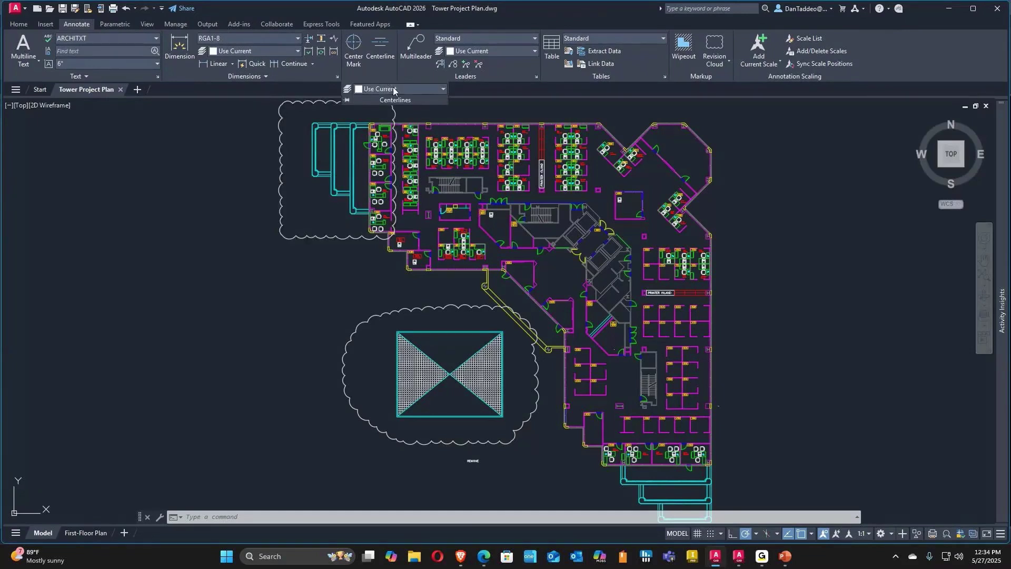
{"action": "left_click", "coordinate": [423, 90]}
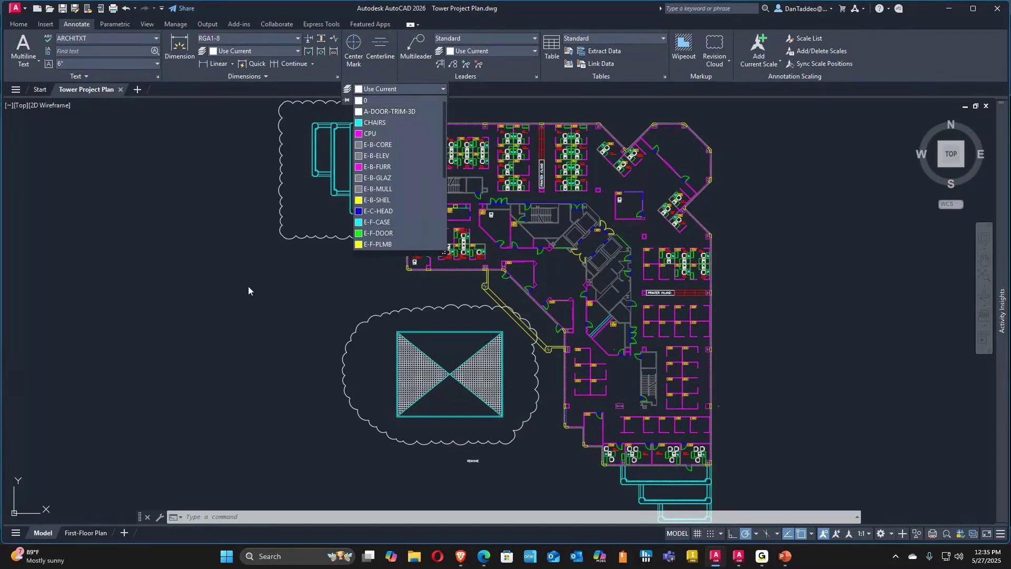
{"action": "left_click", "coordinate": [375, 122]}
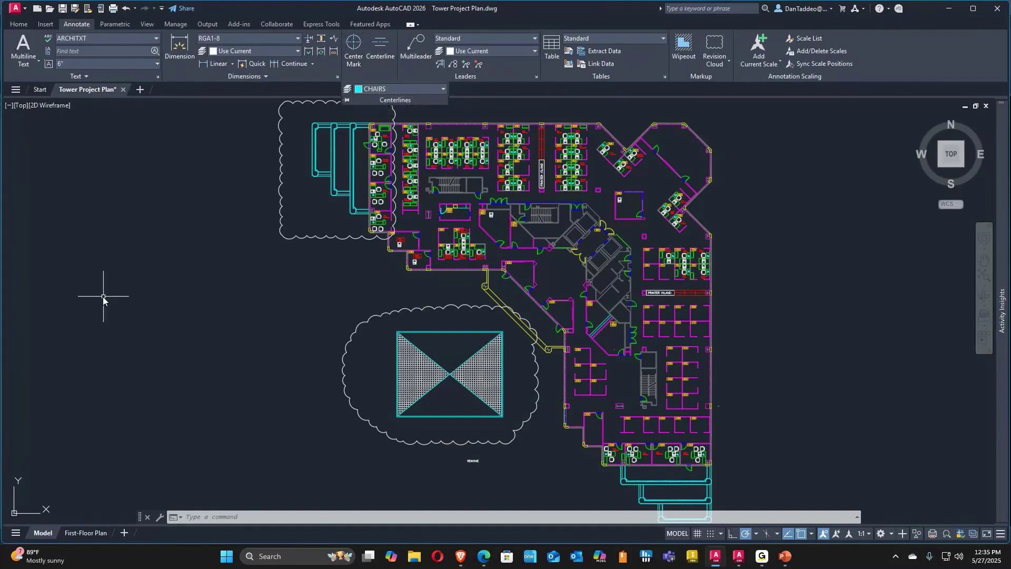
Step: Start CENTERMARK and change its layer to PANELS_201 by picking a plan object
{"action": "left_click", "coordinate": [368, 61]}
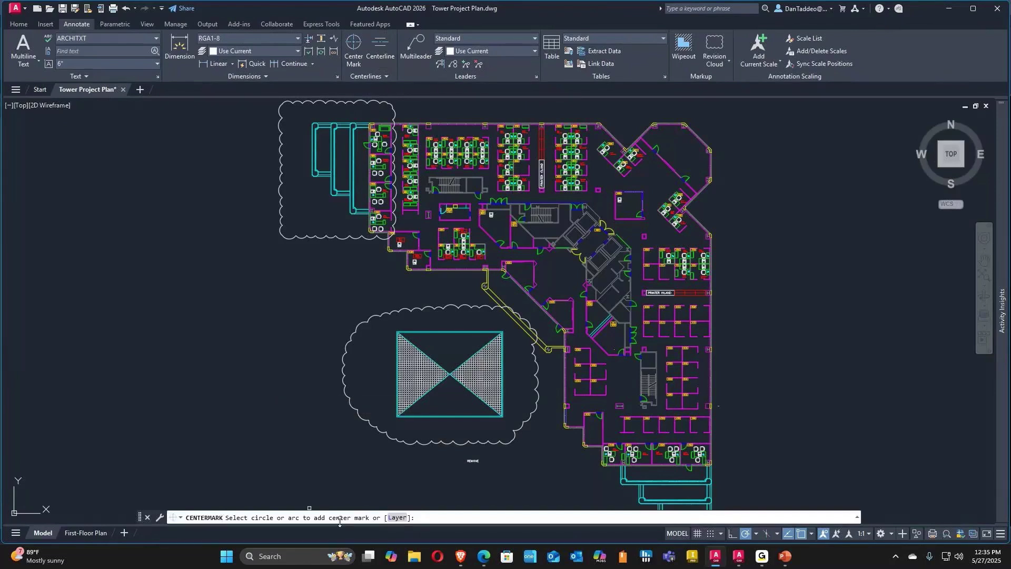
{"action": "left_click", "coordinate": [397, 517]}
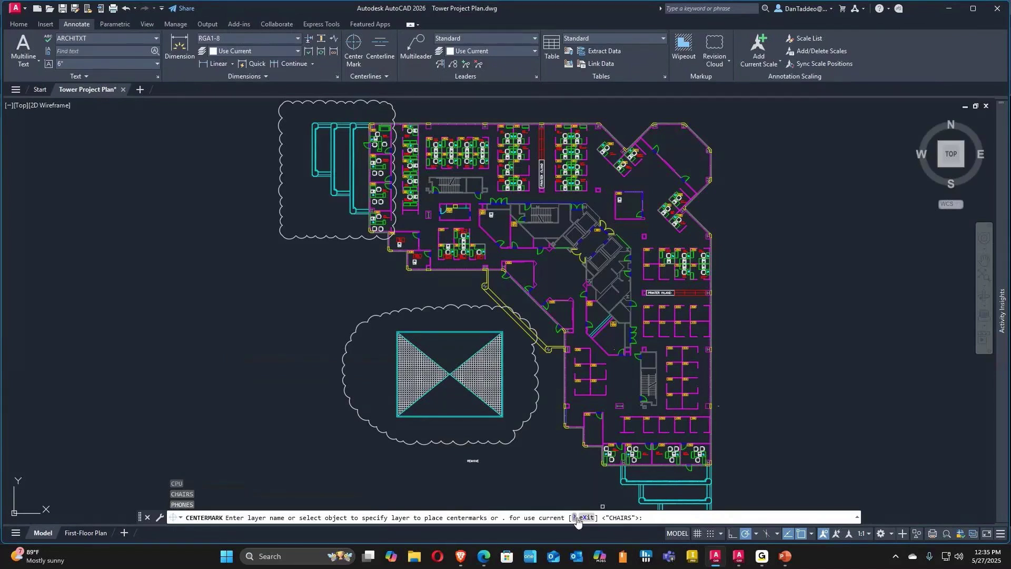
{"action": "left_click", "coordinate": [587, 377]}
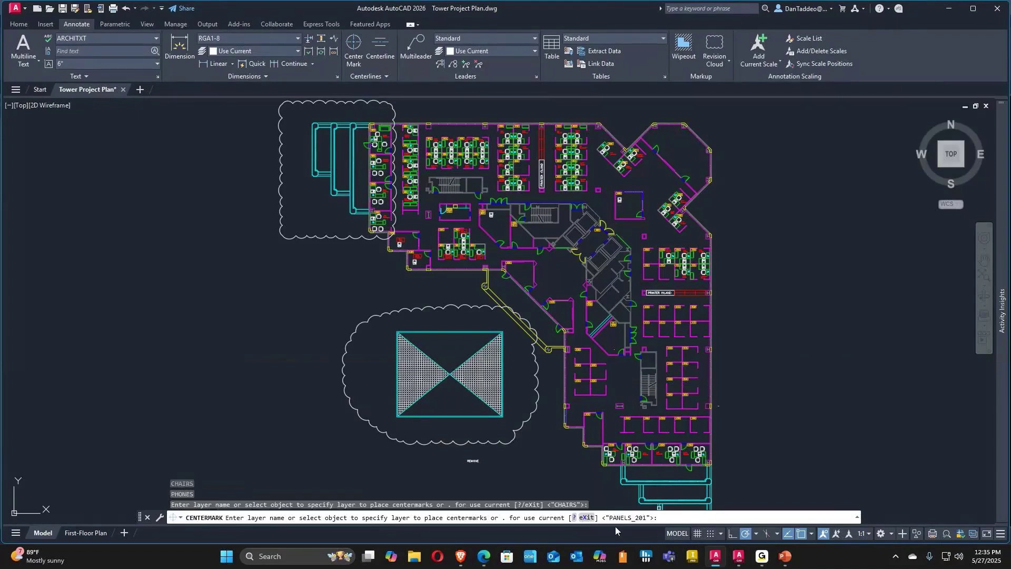